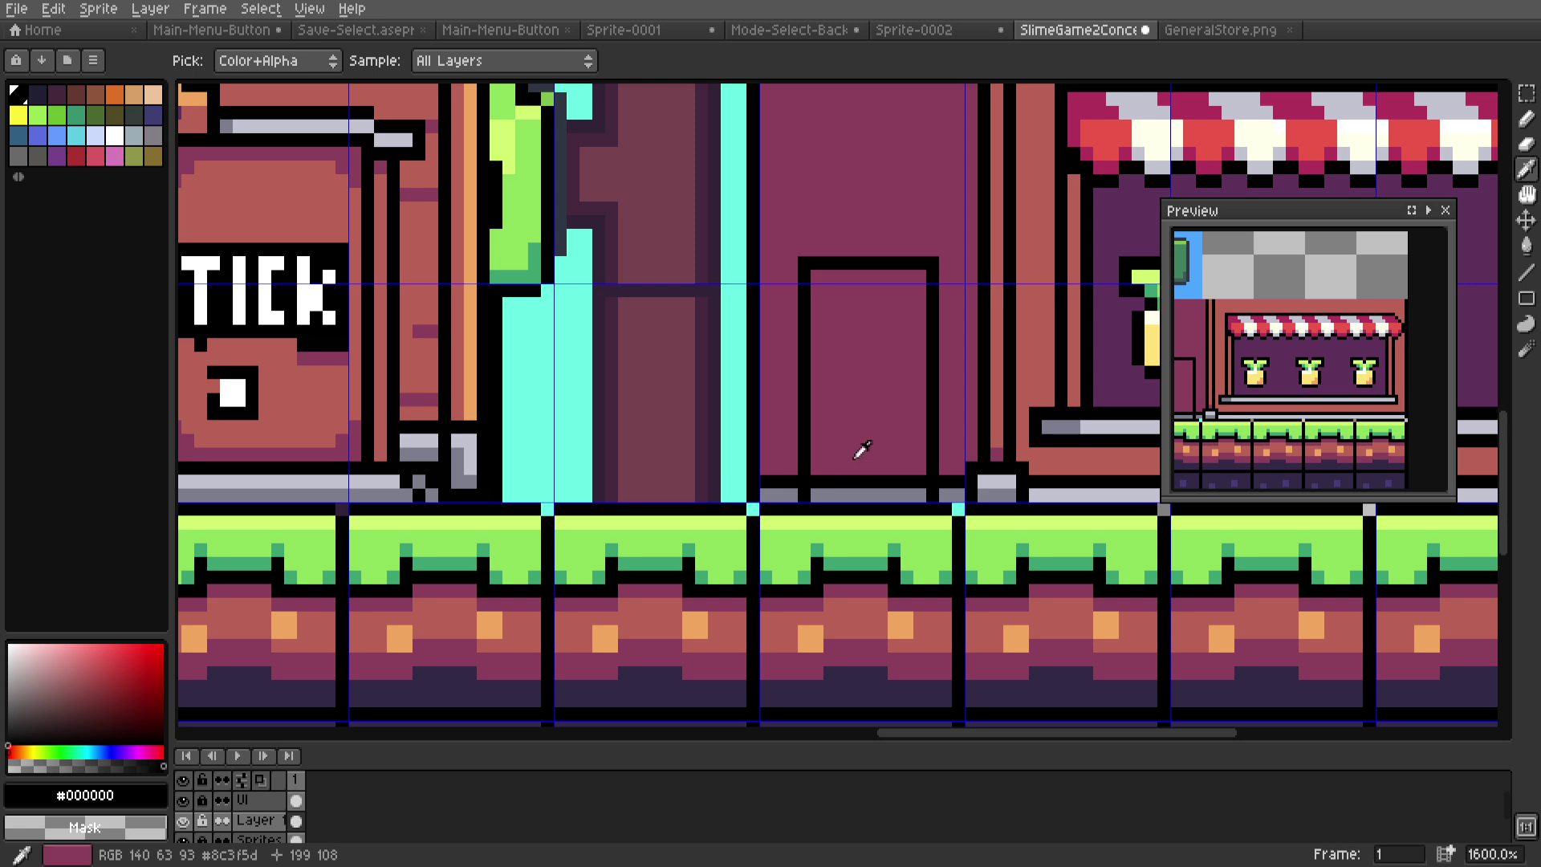
# Step: Sample the door's purple #8c3f5d and draw a short line on the shop sprite
pyautogui.keyDown('alt'); pyautogui.click(840, 477); pyautogui.keyUp('alt')
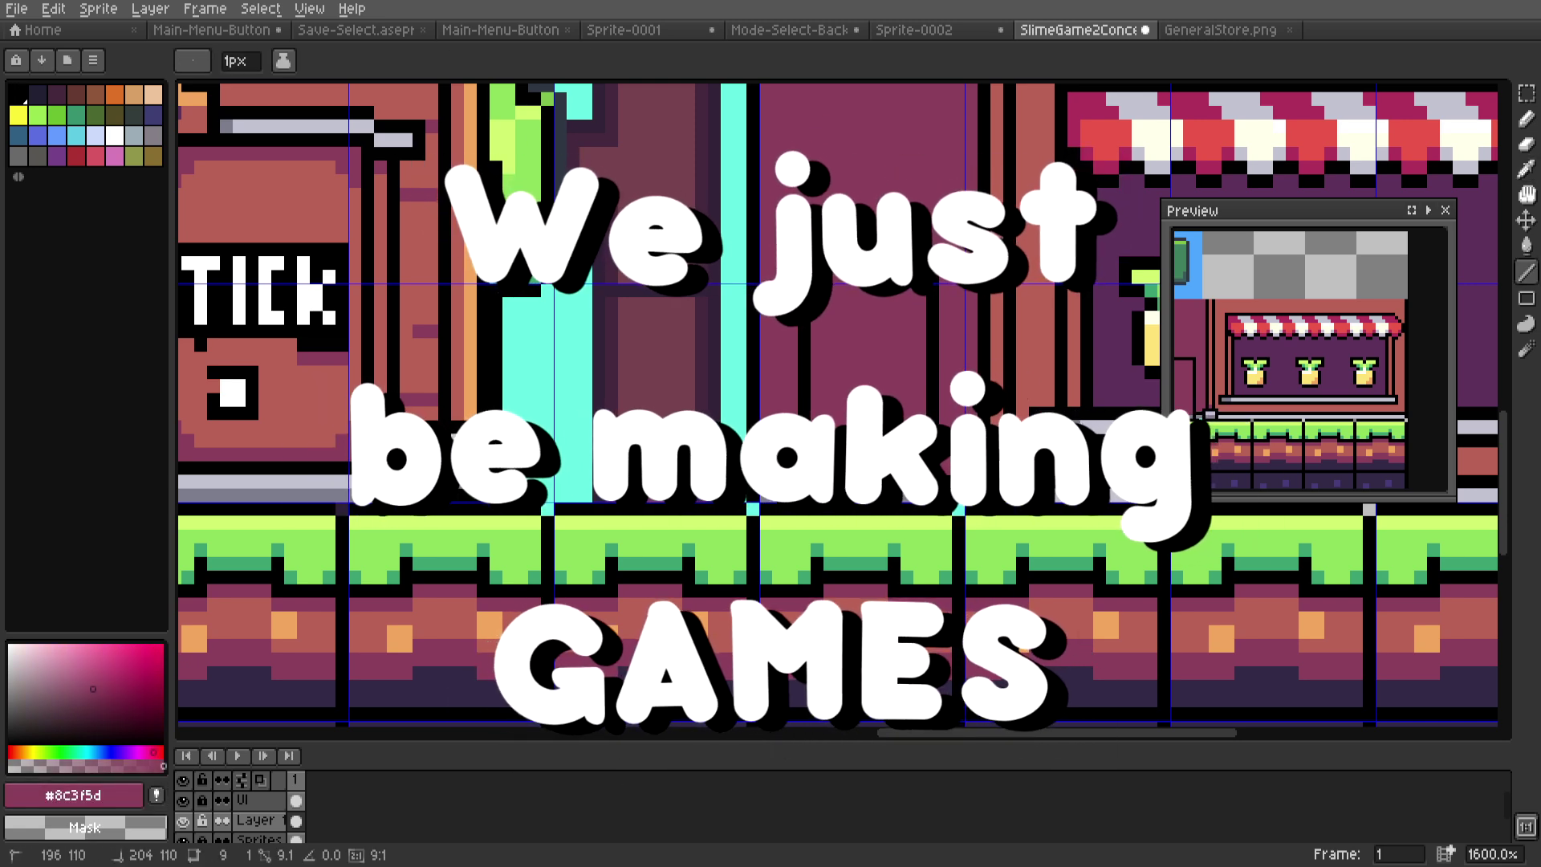
pyautogui.moveTo(840, 477); pyautogui.dragTo(788, 478)
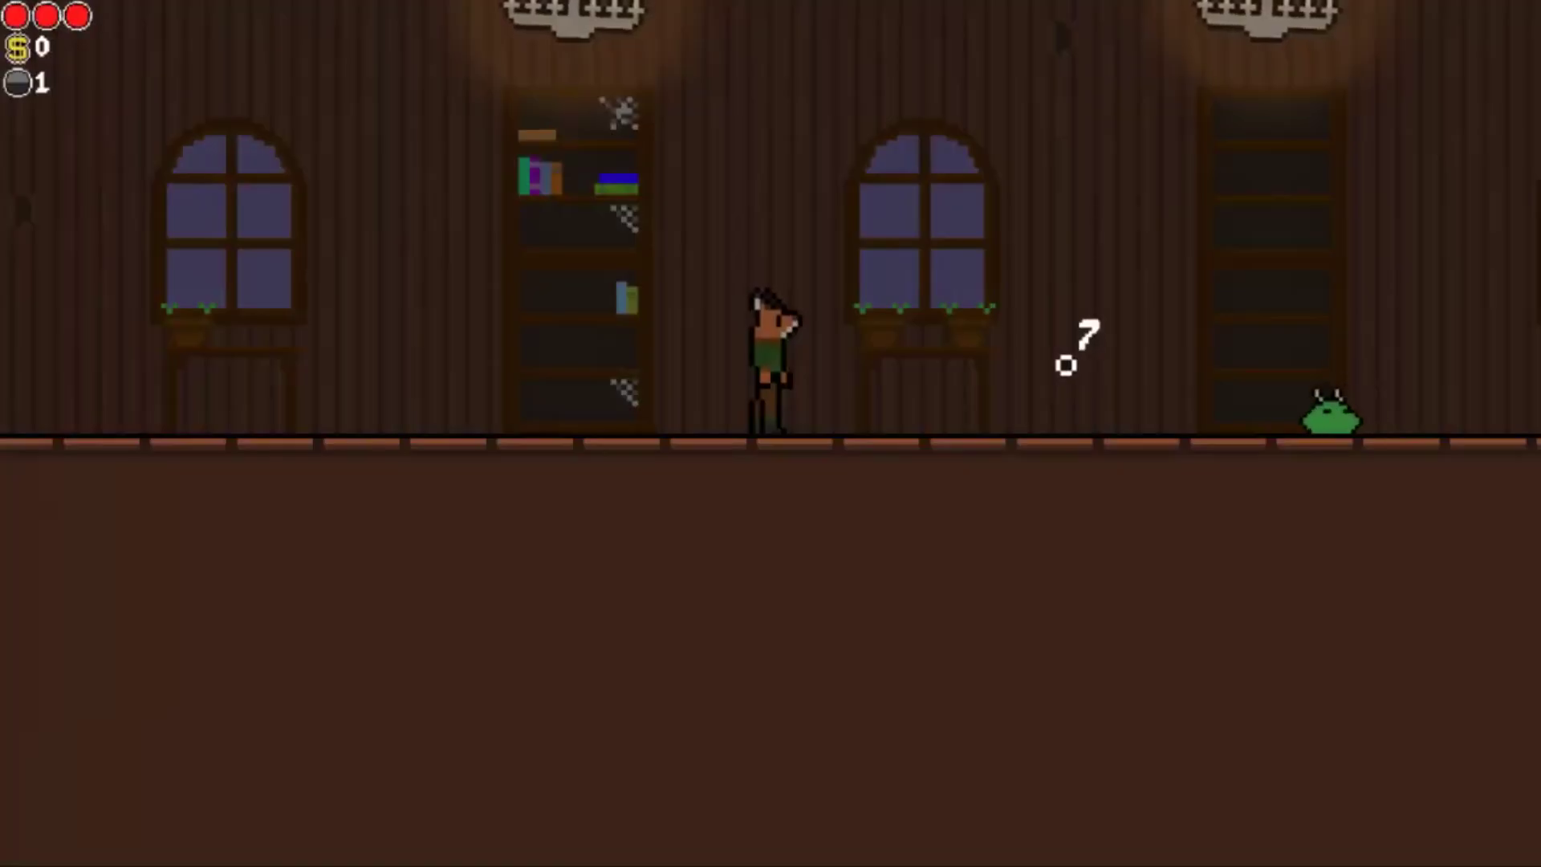
# Step: Fire two shots at the slime, then run and jump up to the upper wooden floor
pyautogui.click(1095, 253)
pyautogui.click(1096, 204)
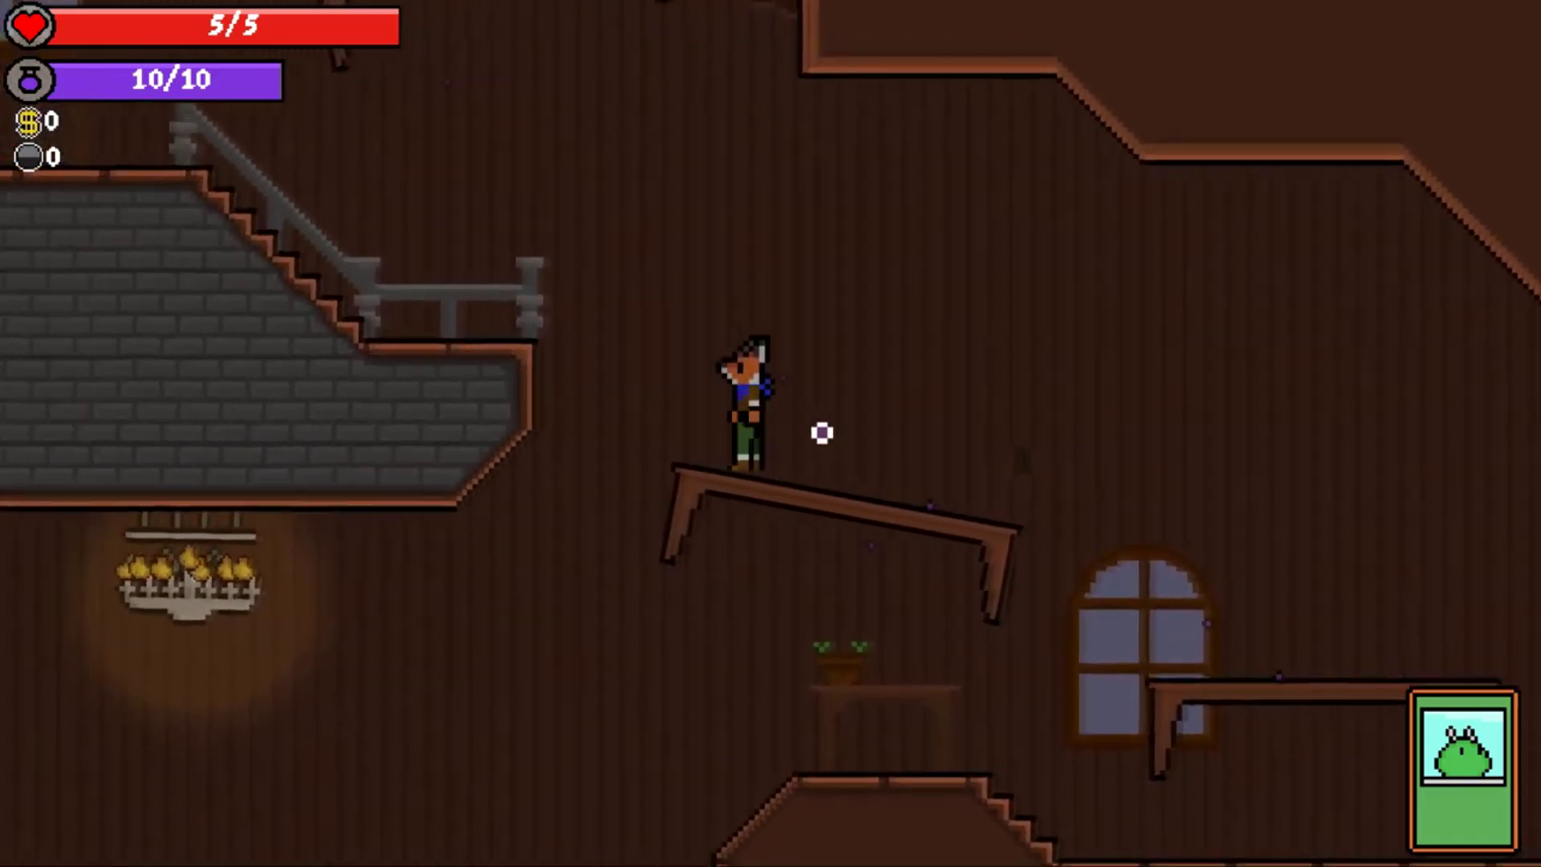
pyautogui.press('a')
pyautogui.press('space')
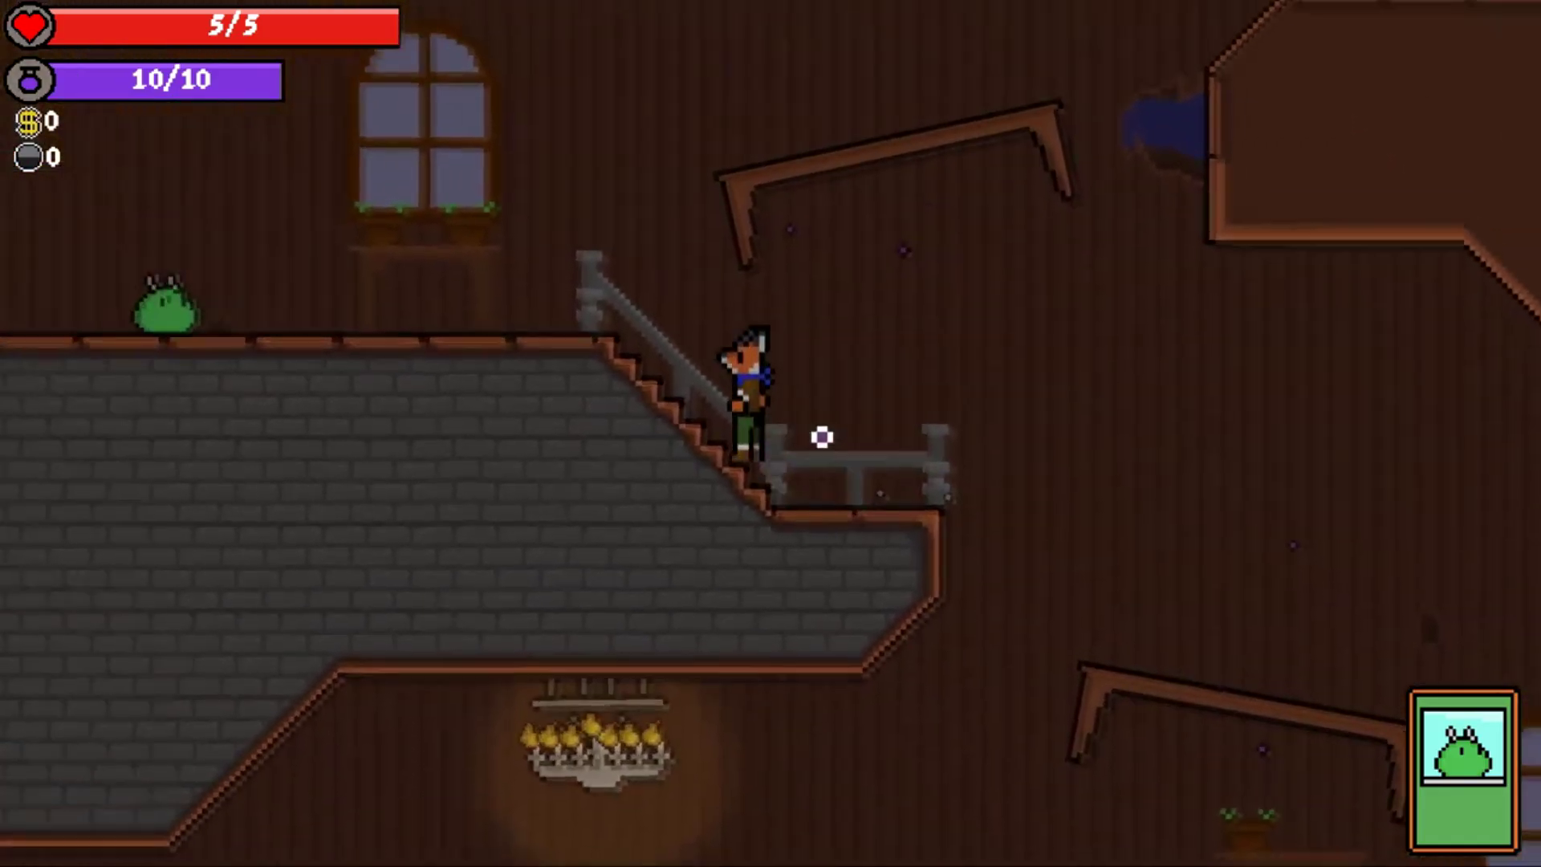
pyautogui.press('d')
pyautogui.press('space')
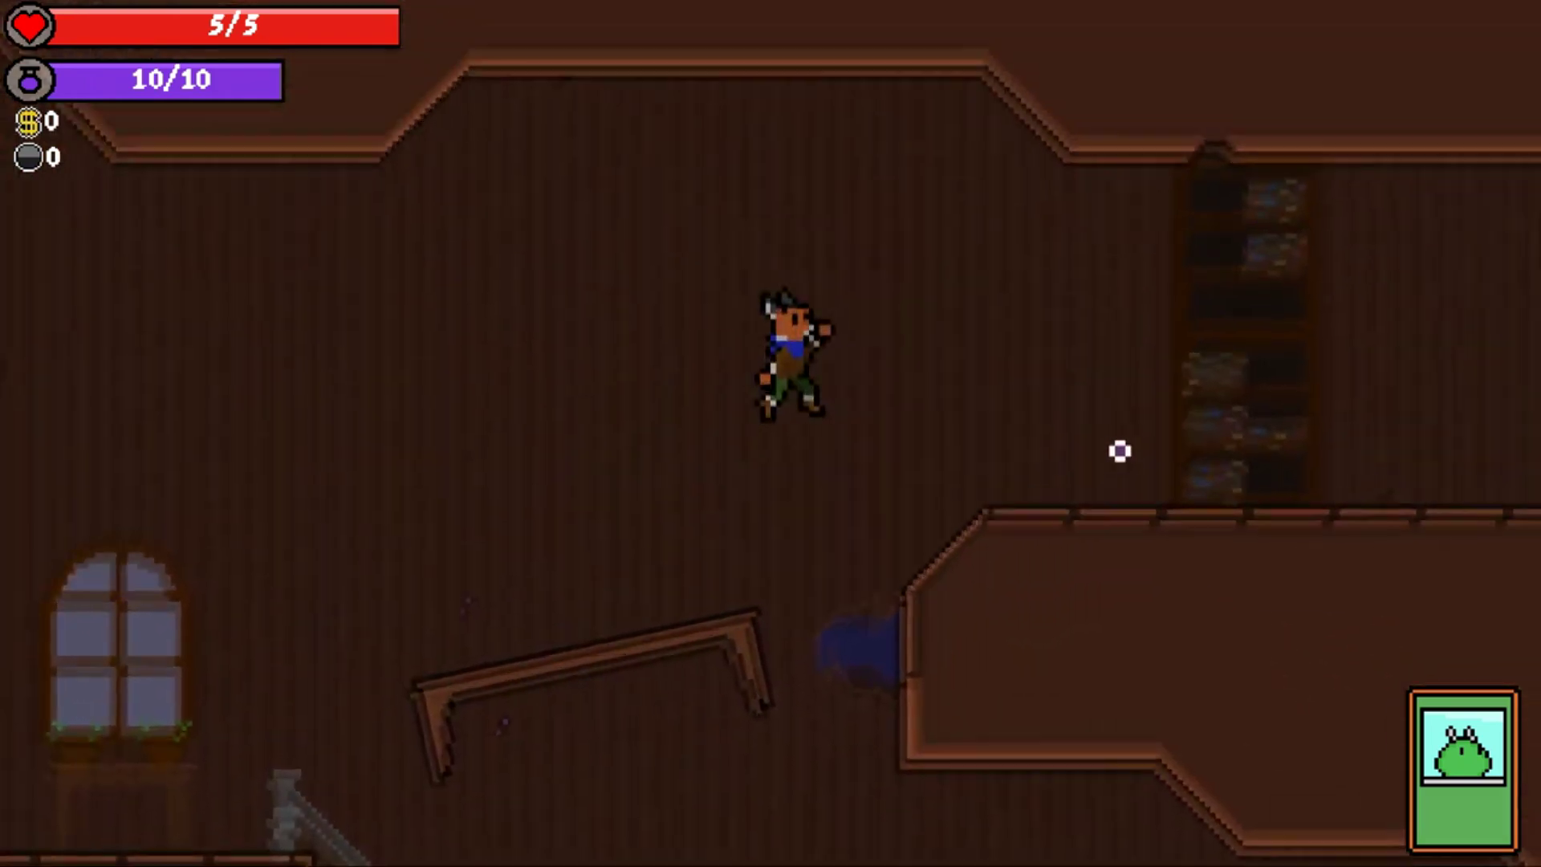
pyautogui.press('d')
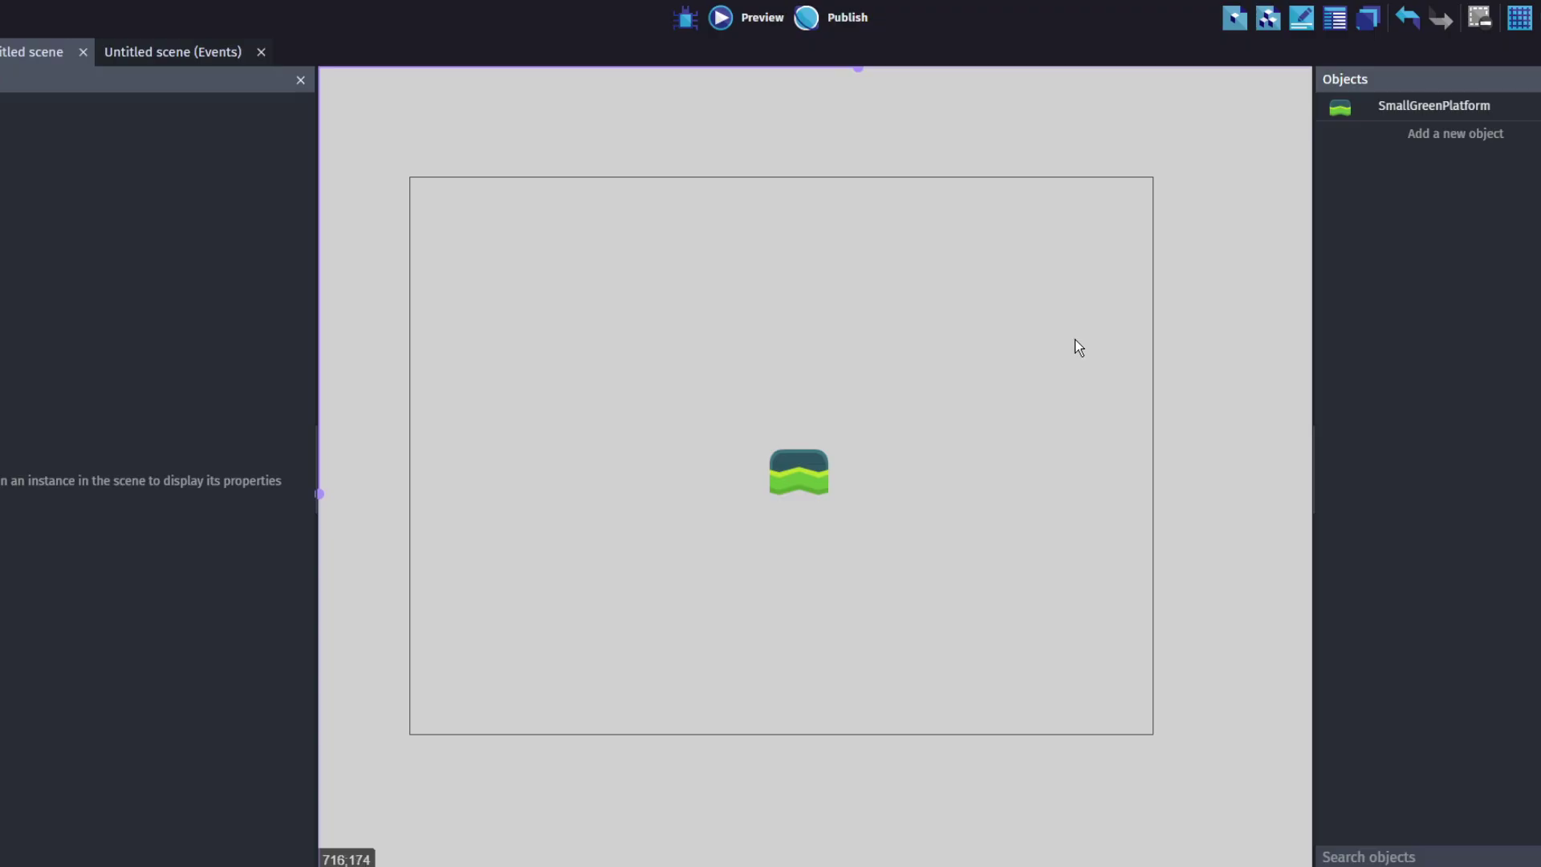
# Step: Box-select and deselect the SmallGreenPlatform, then switch to the empty 'Untitled scene (Events)' sheet
pyautogui.moveTo(1078, 342); pyautogui.dragTo(1008, 356)
pyautogui.moveTo(671, 332); pyautogui.dragTo(970, 591)
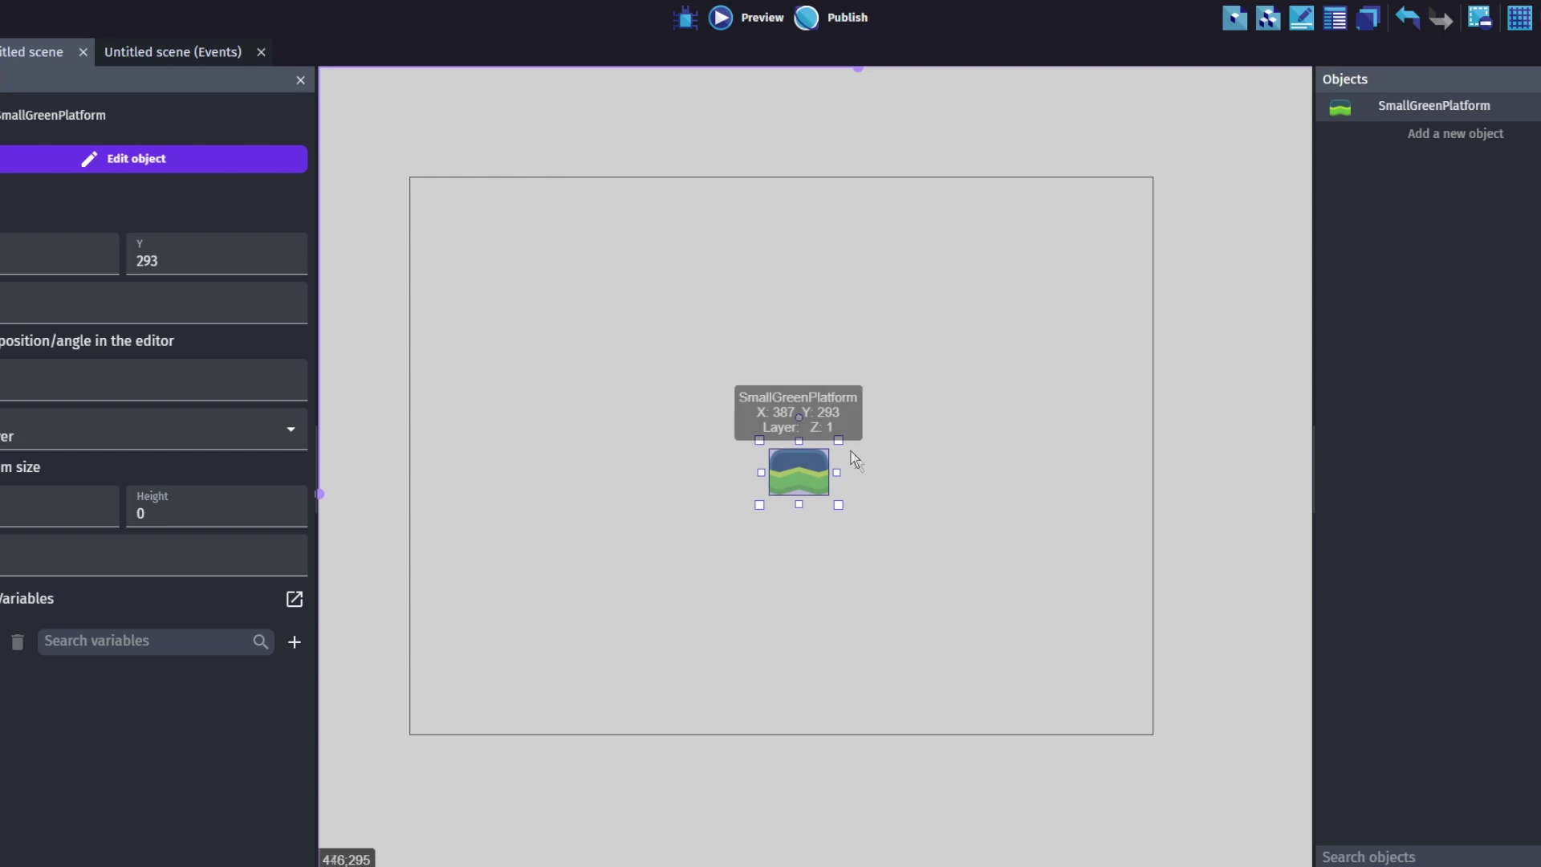
pyautogui.click(921, 453)
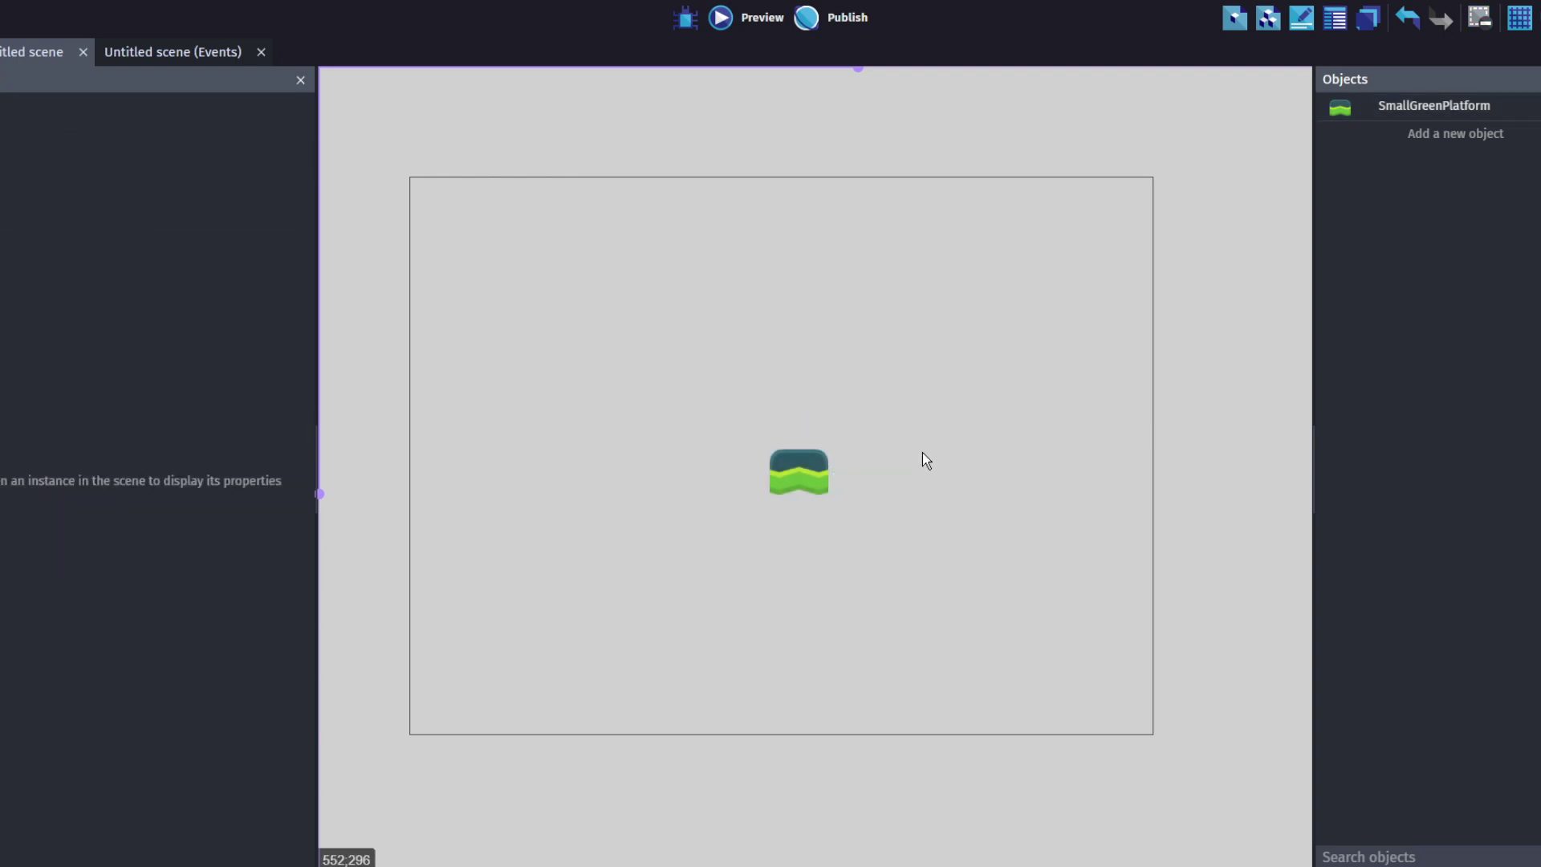
pyautogui.moveTo(672, 366); pyautogui.dragTo(933, 544)
pyautogui.click(944, 413)
pyautogui.click(171, 53)
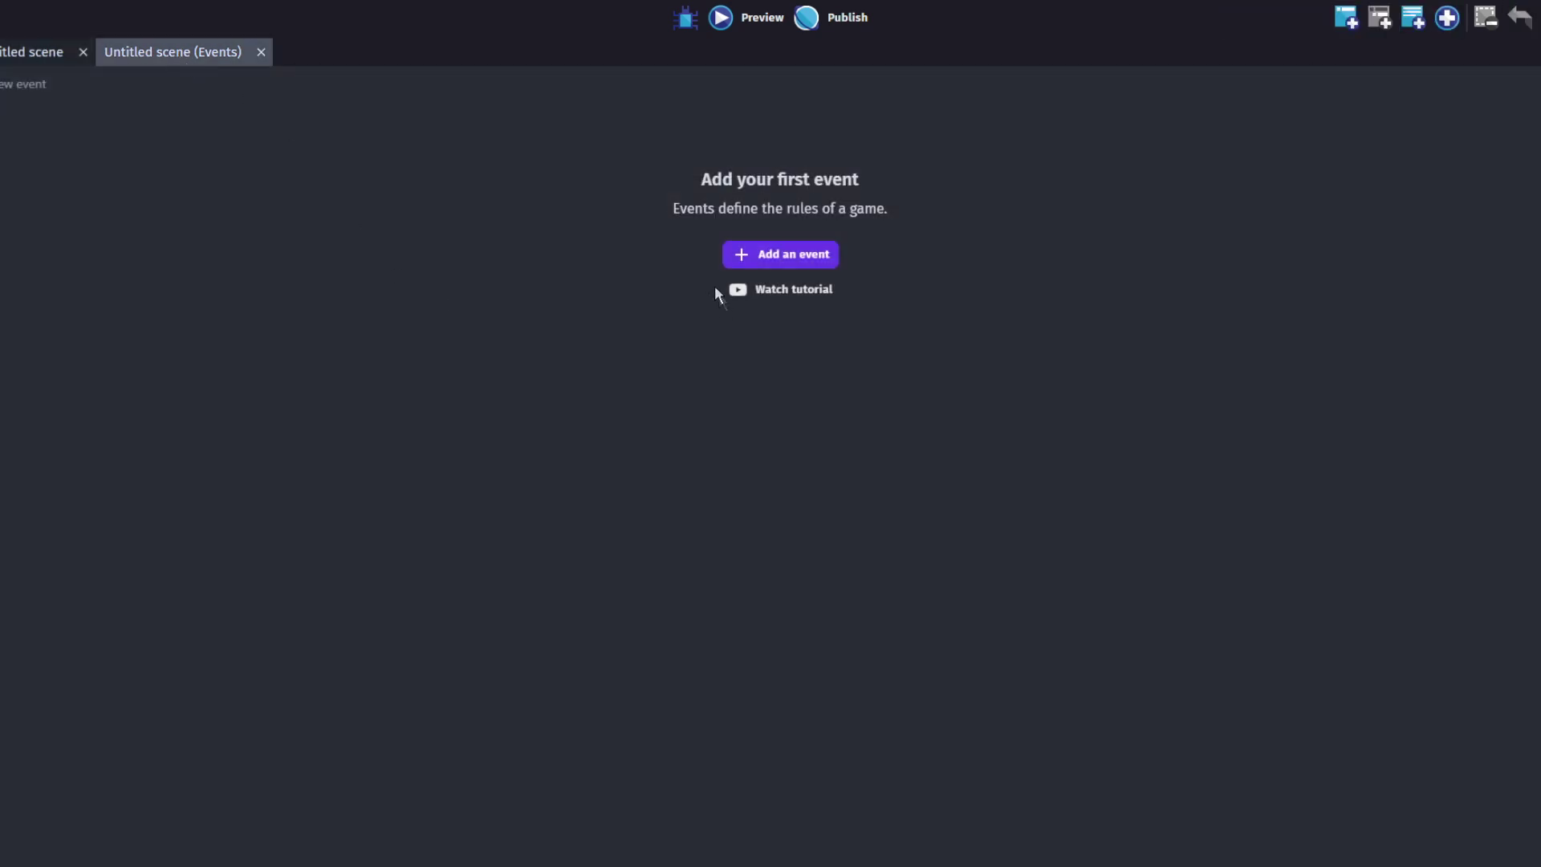
# Step: Add an event: when key d is pressed, add 3 to SmallGreenPlatform's scale
pyautogui.click(749, 254)
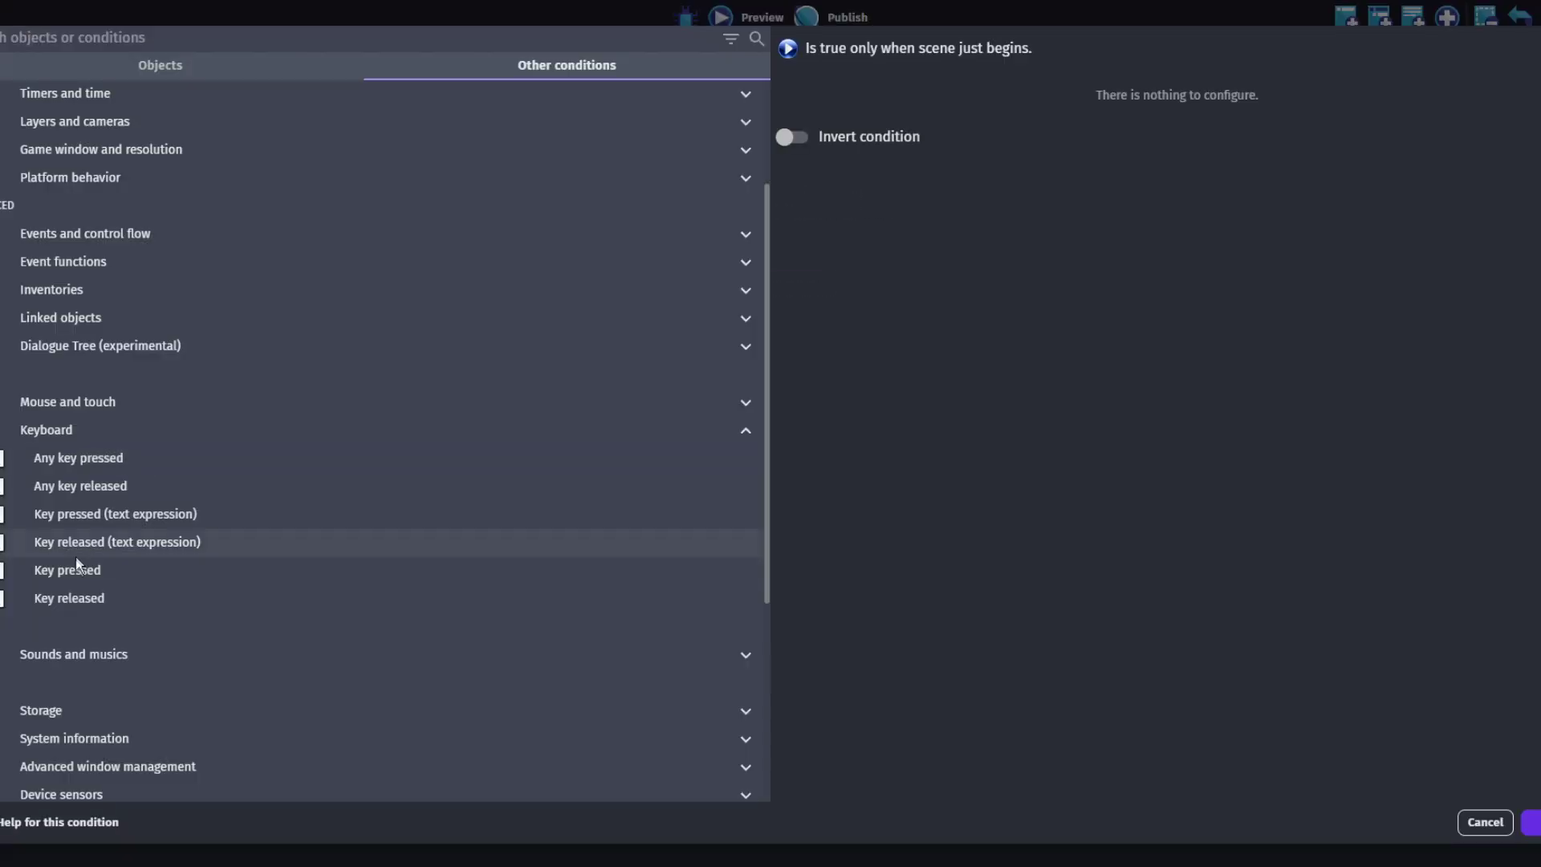
pyautogui.click(73, 568)
pyautogui.click(844, 116)
pyautogui.write('d')
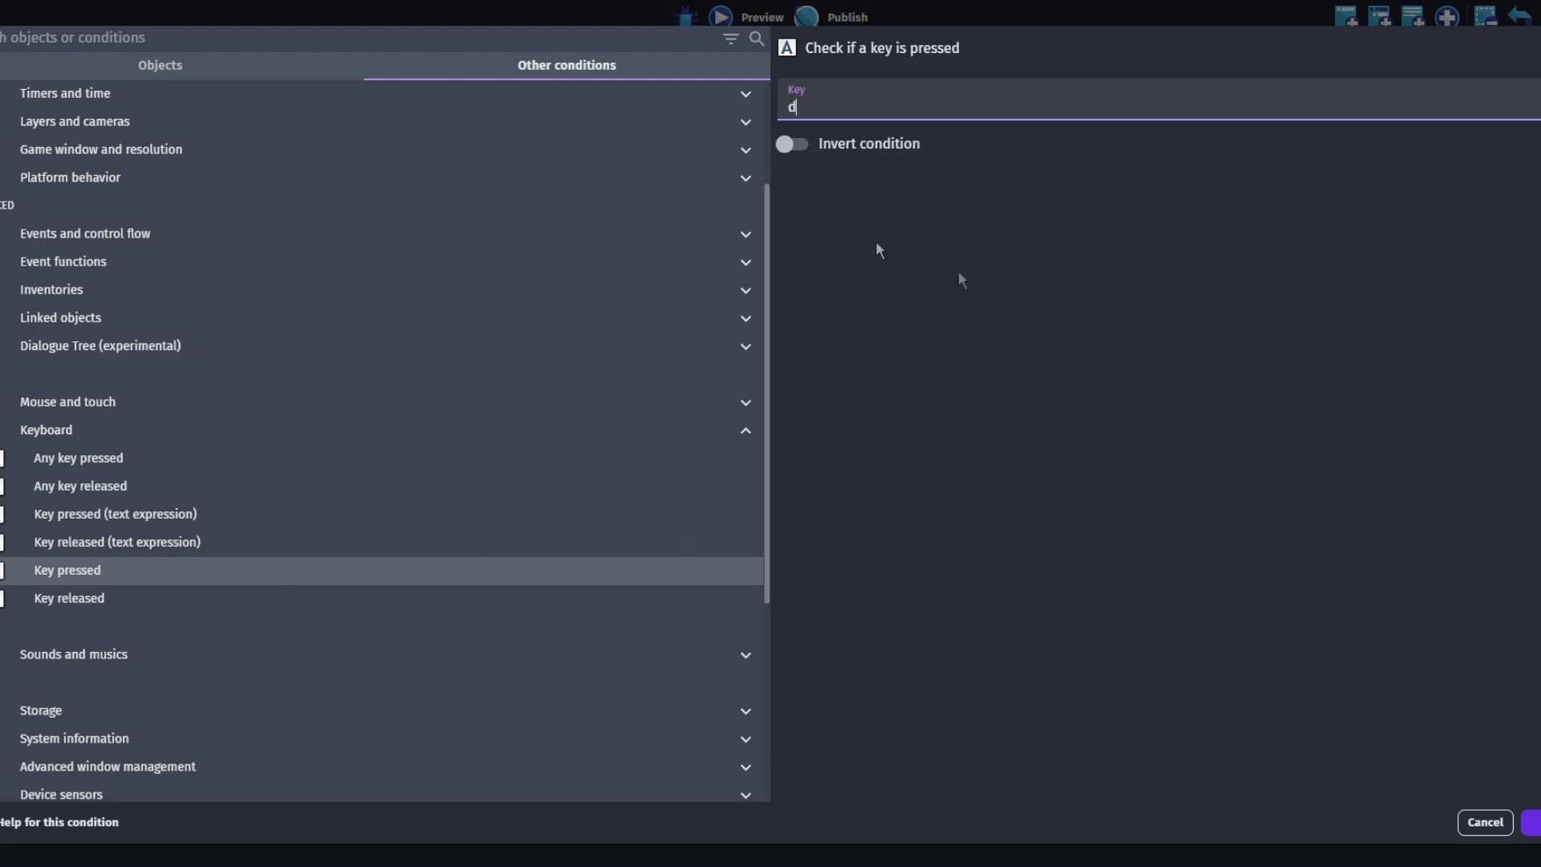
pyautogui.press('Return')
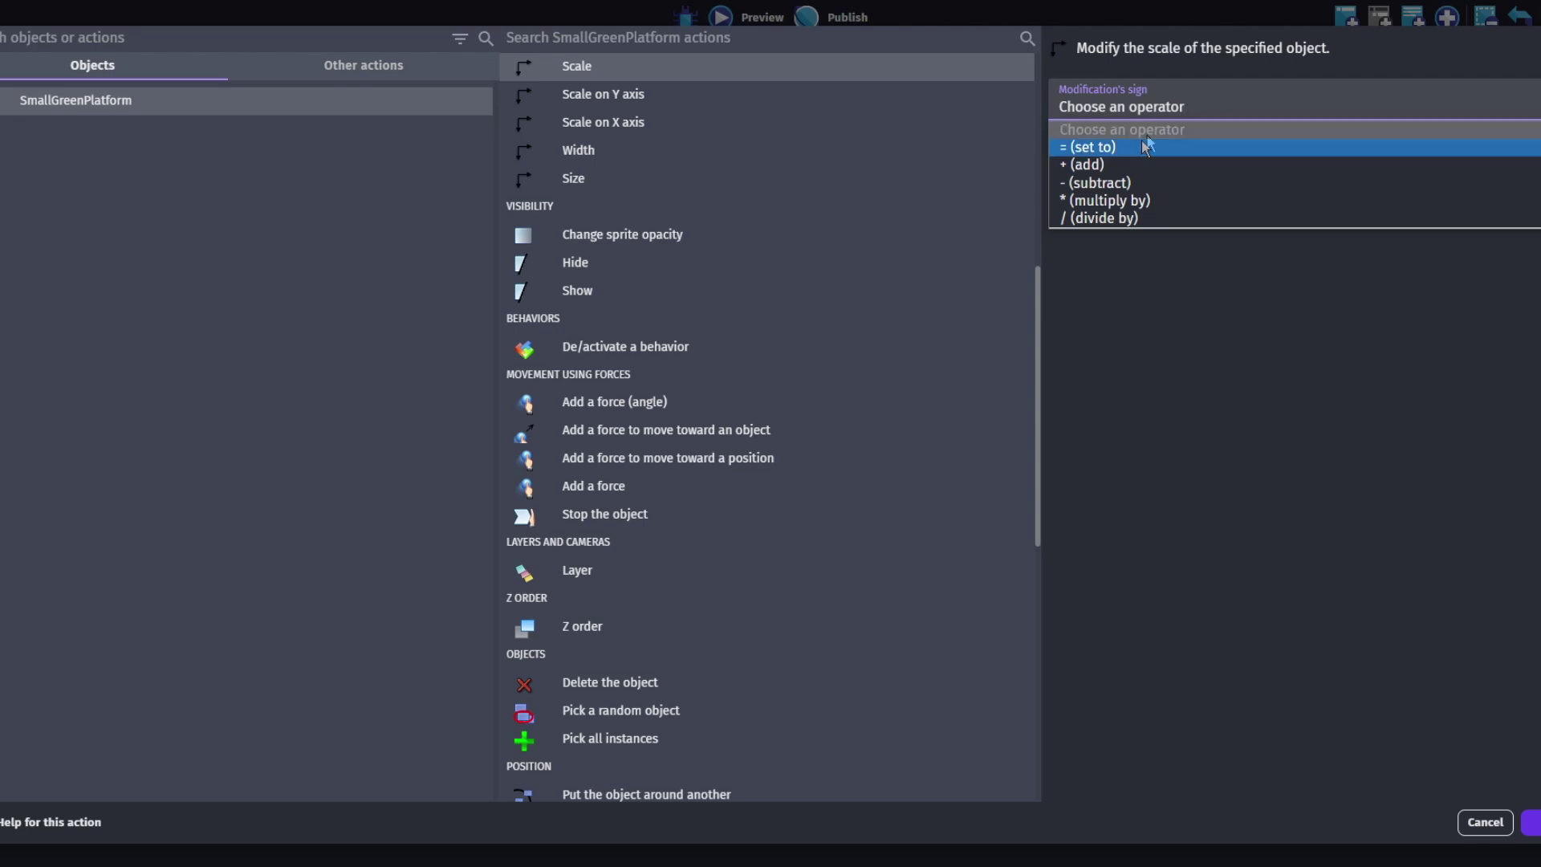
pyautogui.click(1146, 148)
pyautogui.click(1146, 149)
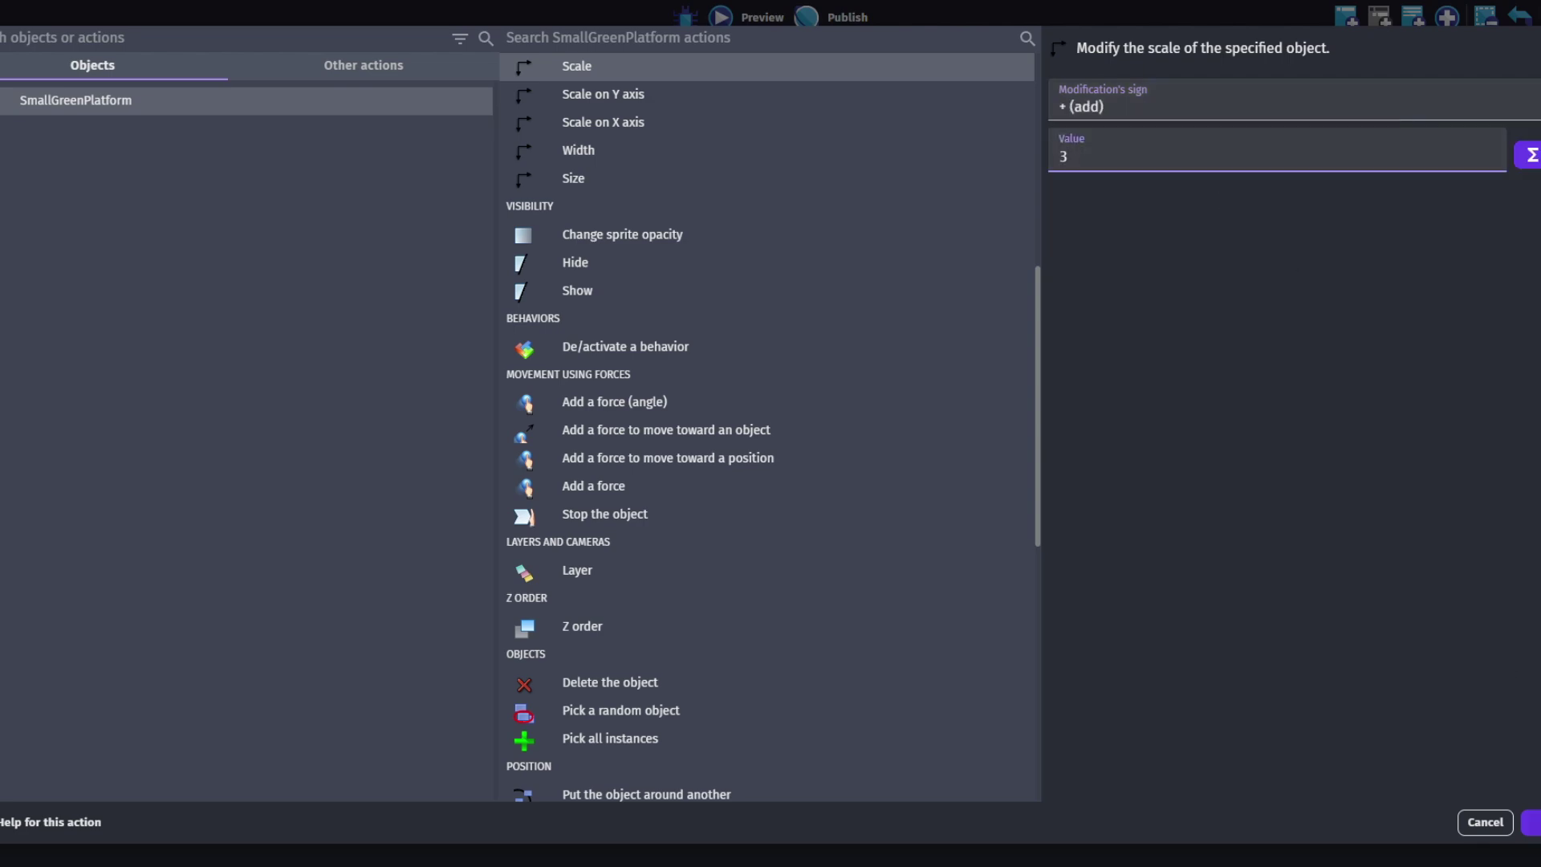
pyautogui.press('Return')
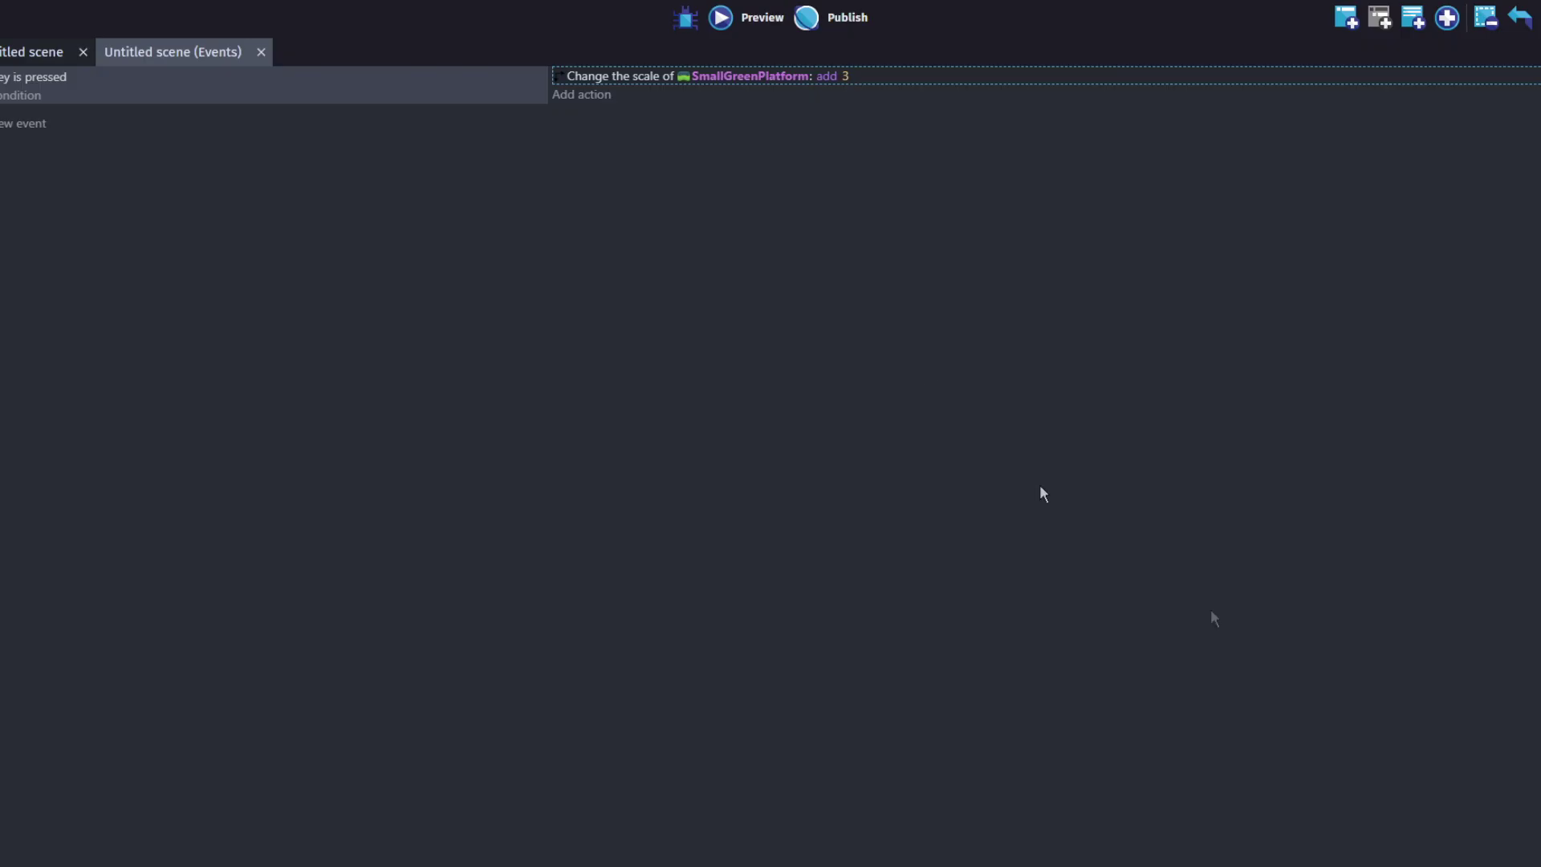
pyautogui.click(8, 55)
# Step: Run a game preview of the scene and close the preview window
pyautogui.click(746, 17)
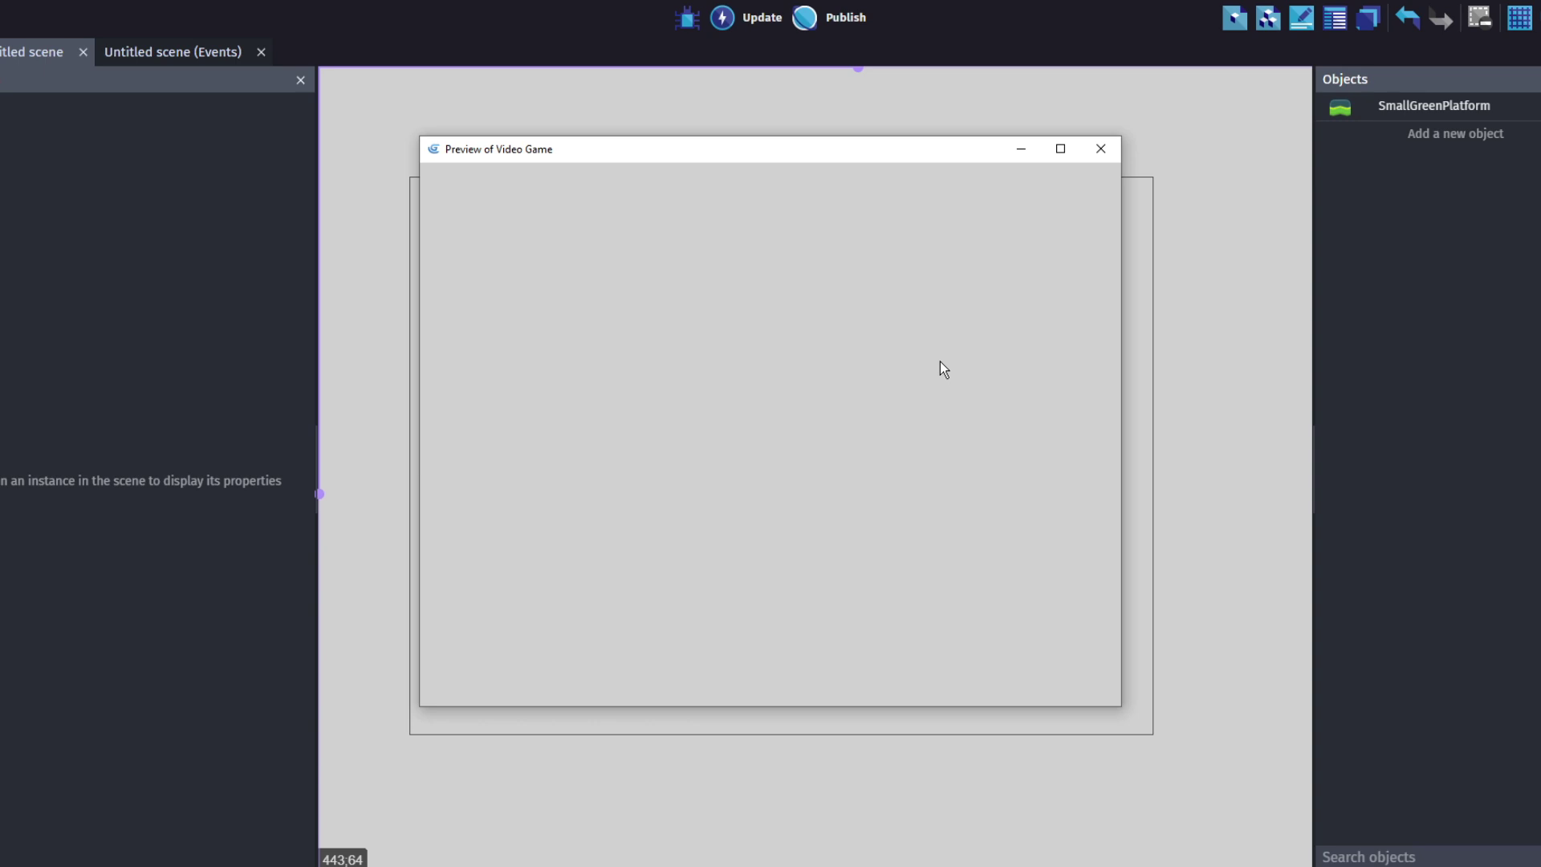
pyautogui.click(1100, 148)
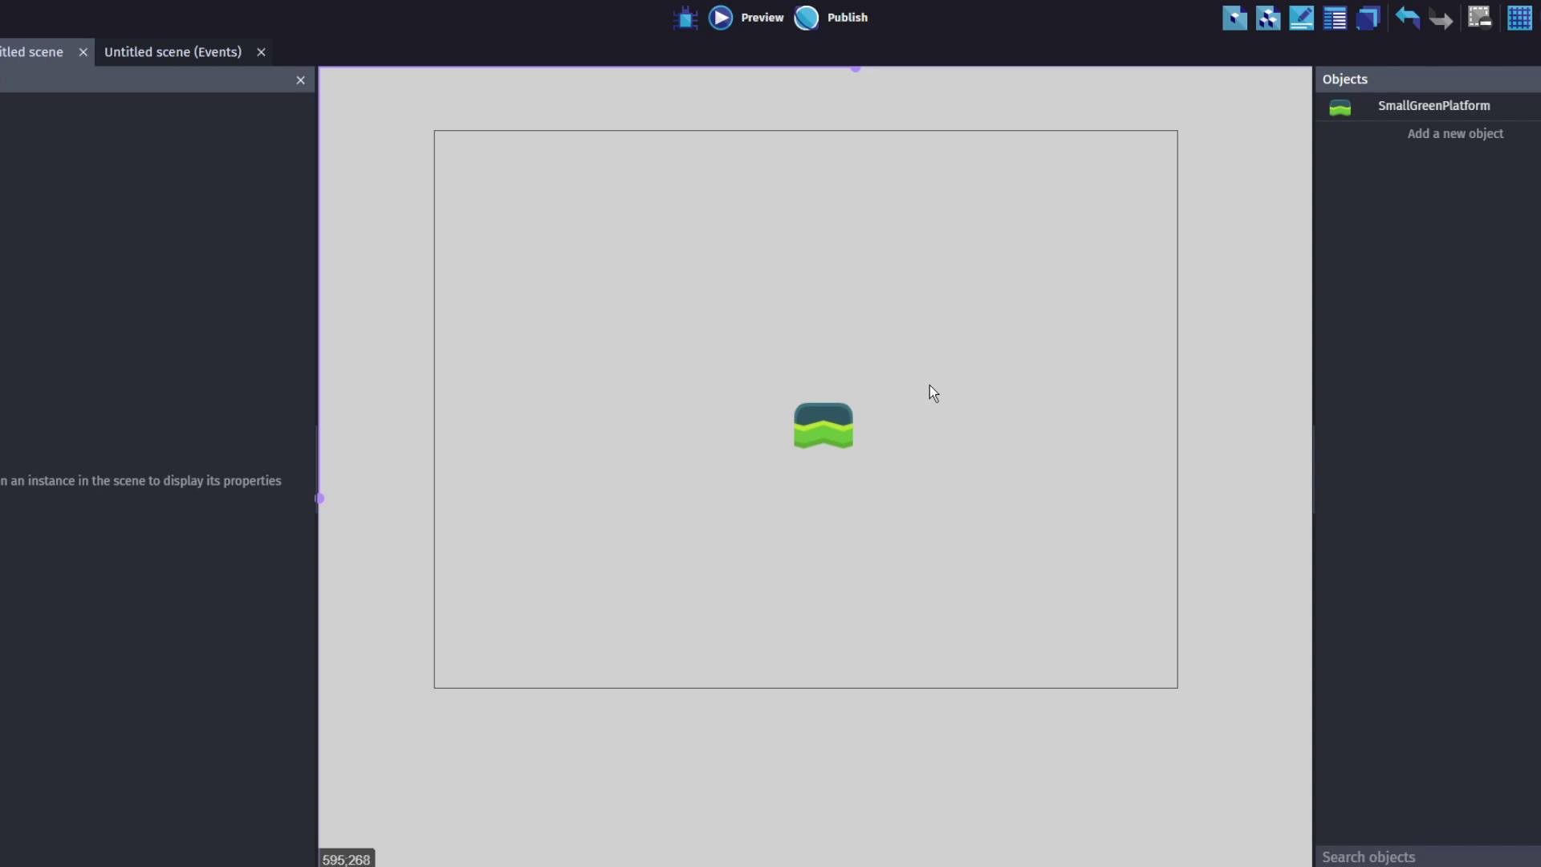
# Step: Add the Blue player from the Asset Store and give it the Platformer character behavior
pyautogui.click(1420, 135)
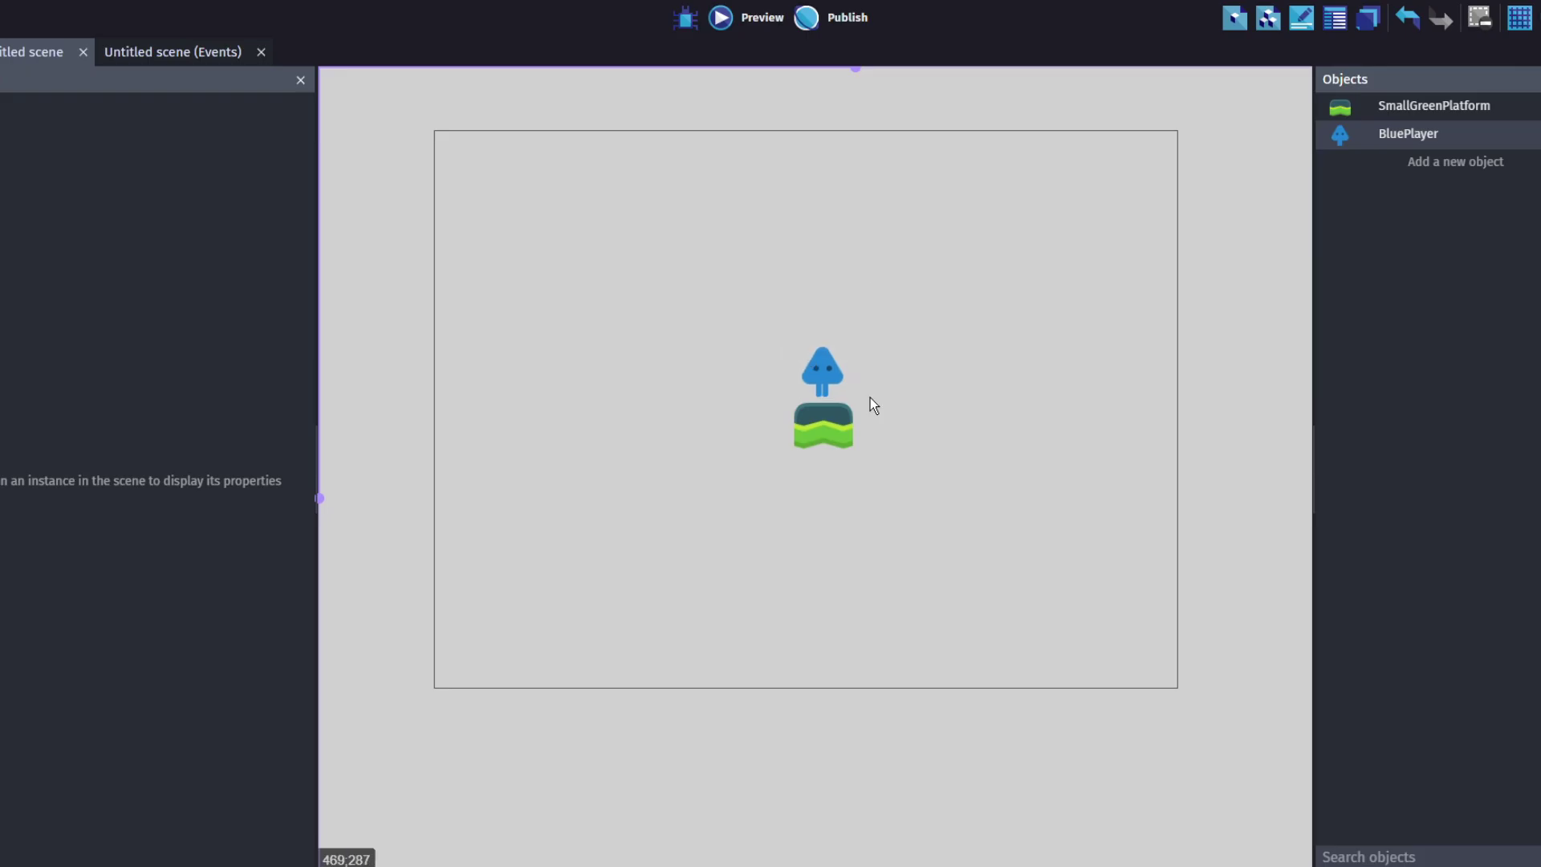
pyautogui.click(826, 369)
pyautogui.click(161, 160)
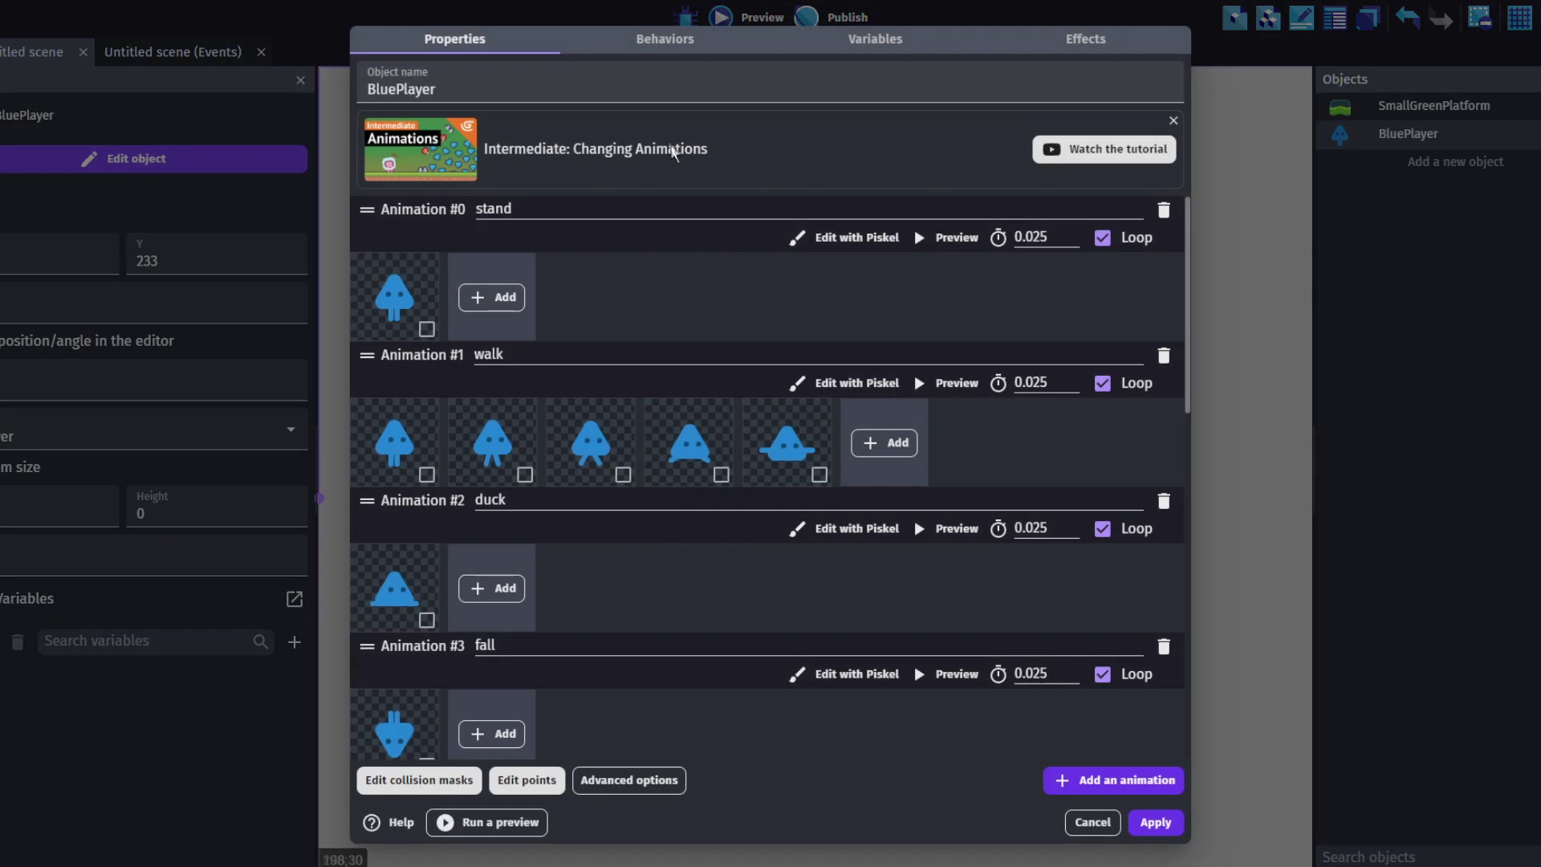
pyautogui.click(649, 44)
pyautogui.click(738, 454)
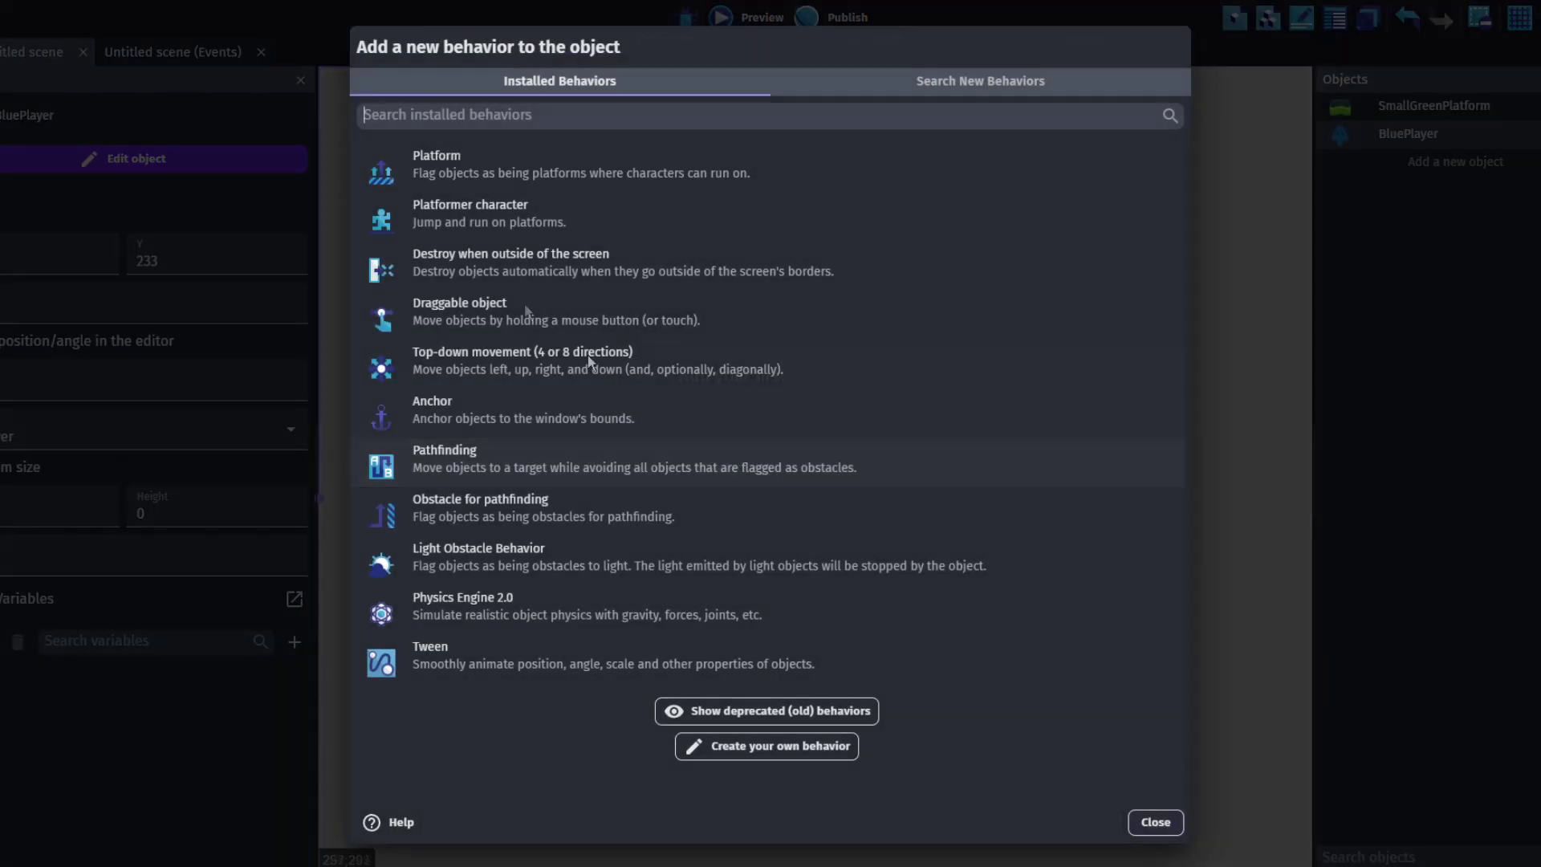
pyautogui.click(478, 207)
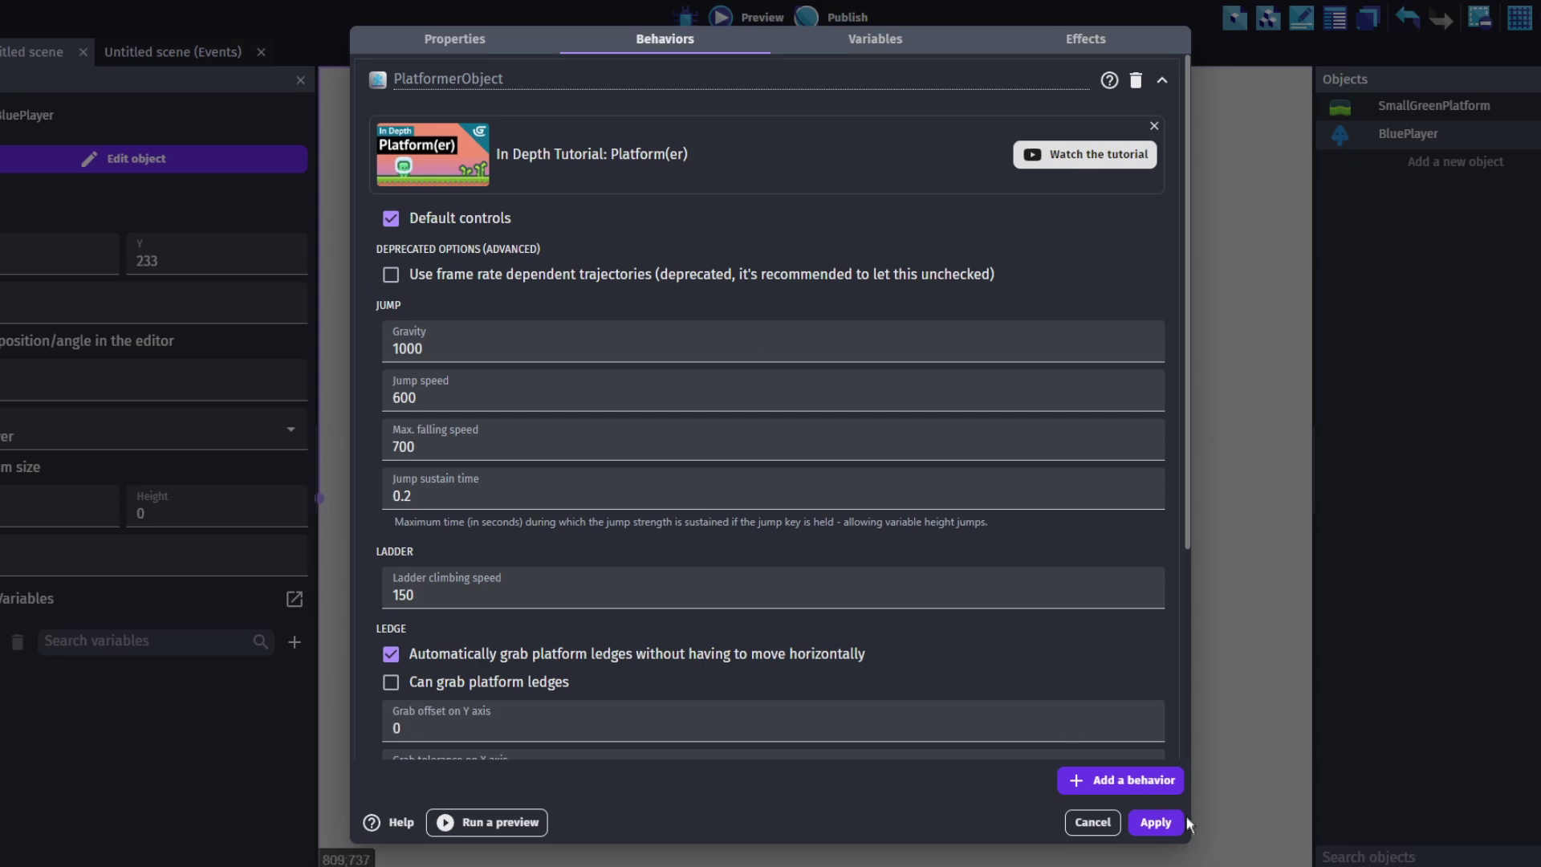
pyautogui.click(1155, 822)
# Step: Give SmallGreenPlatform the Platform behavior, apply it, and launch a preview
pyautogui.doubleClick(921, 520)
pyautogui.click(788, 451)
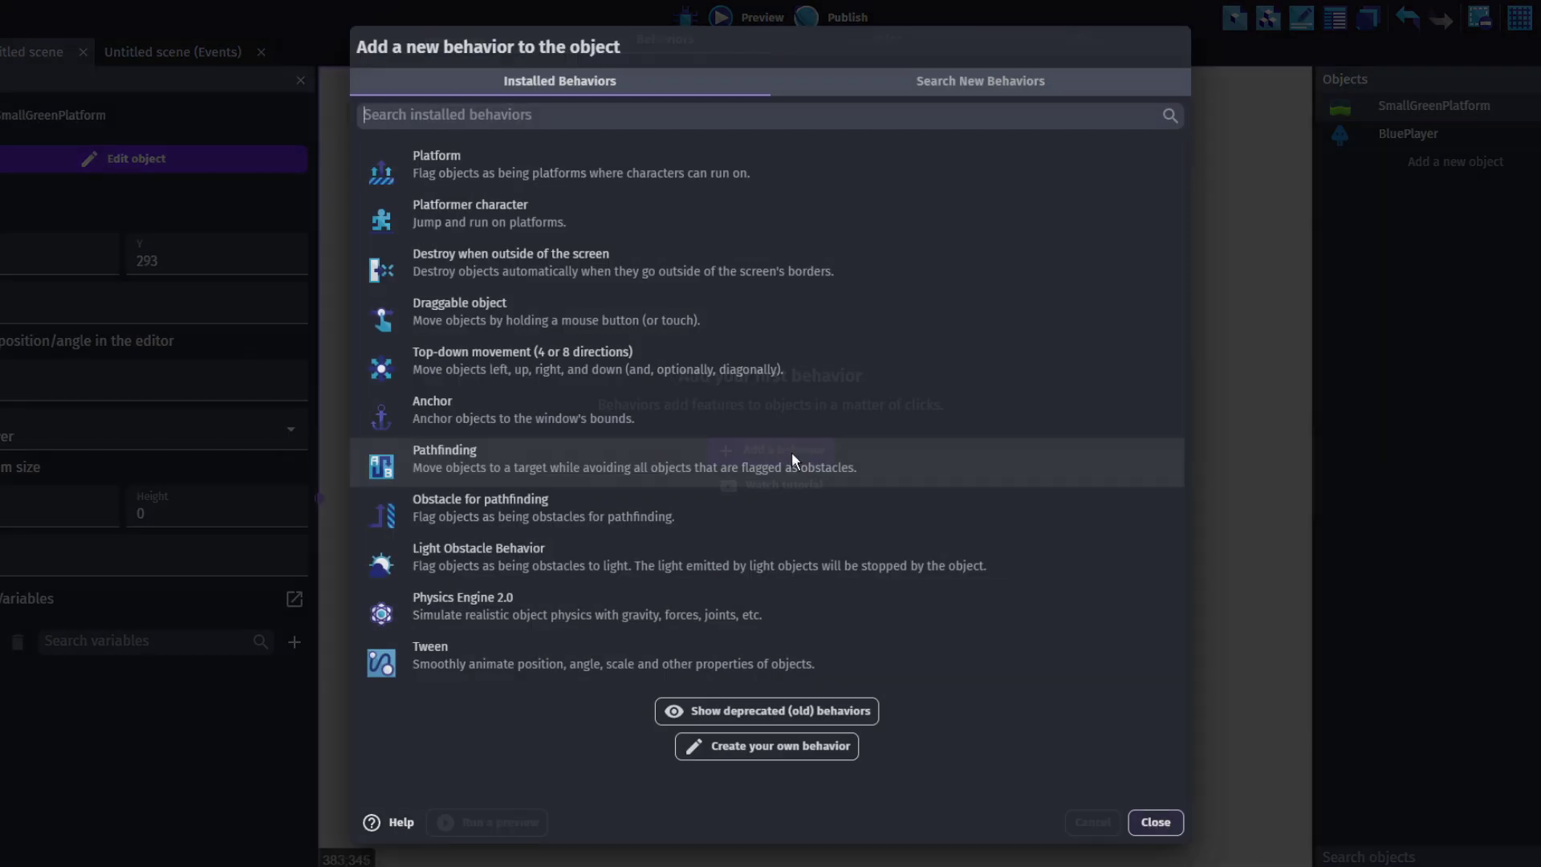
pyautogui.click(500, 168)
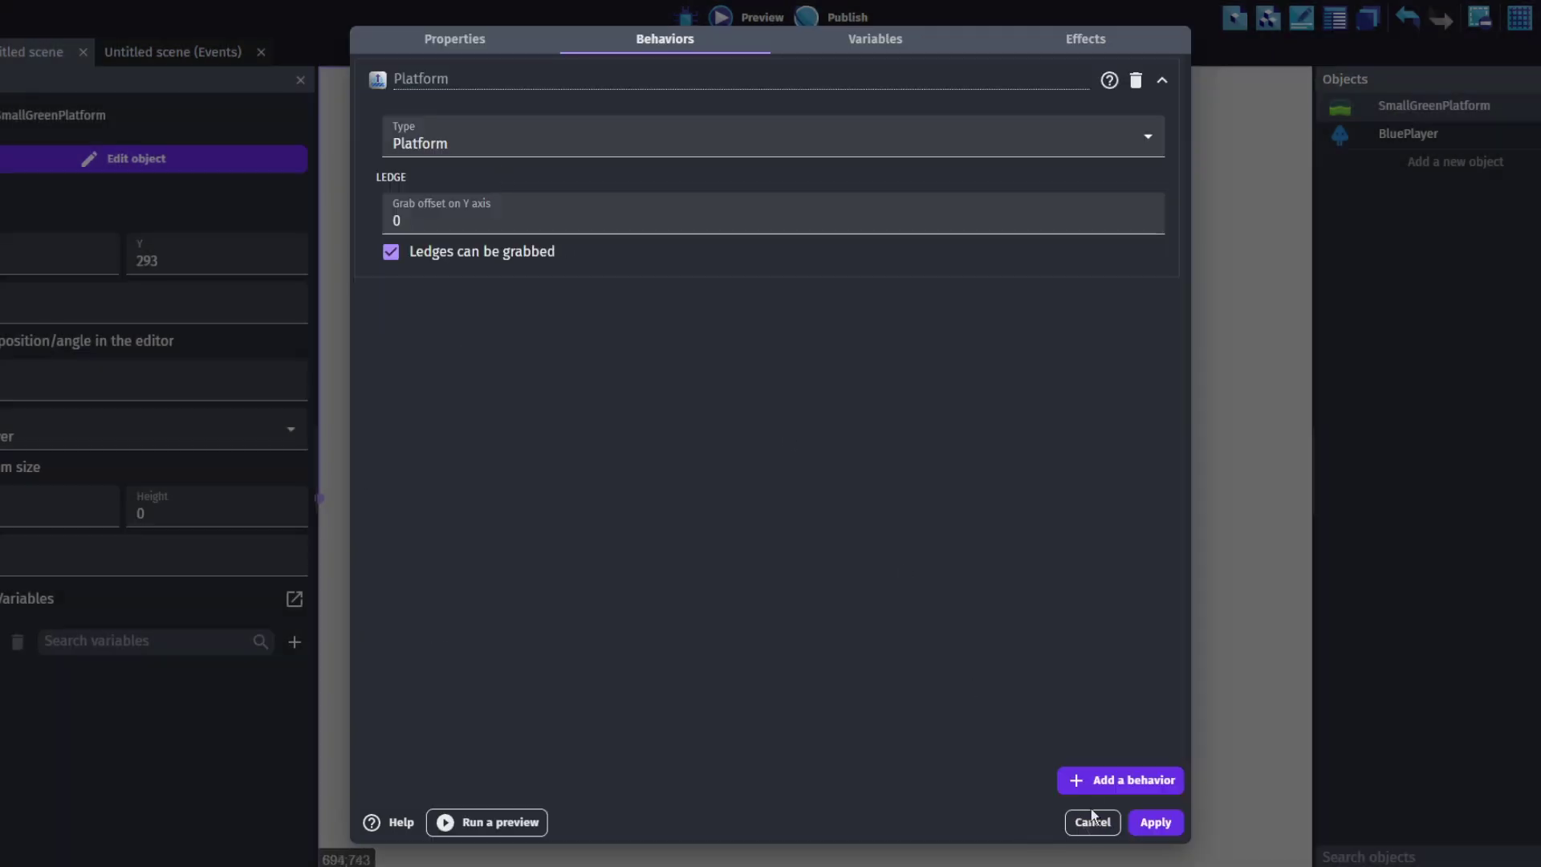
pyautogui.click(1153, 821)
pyautogui.click(730, 18)
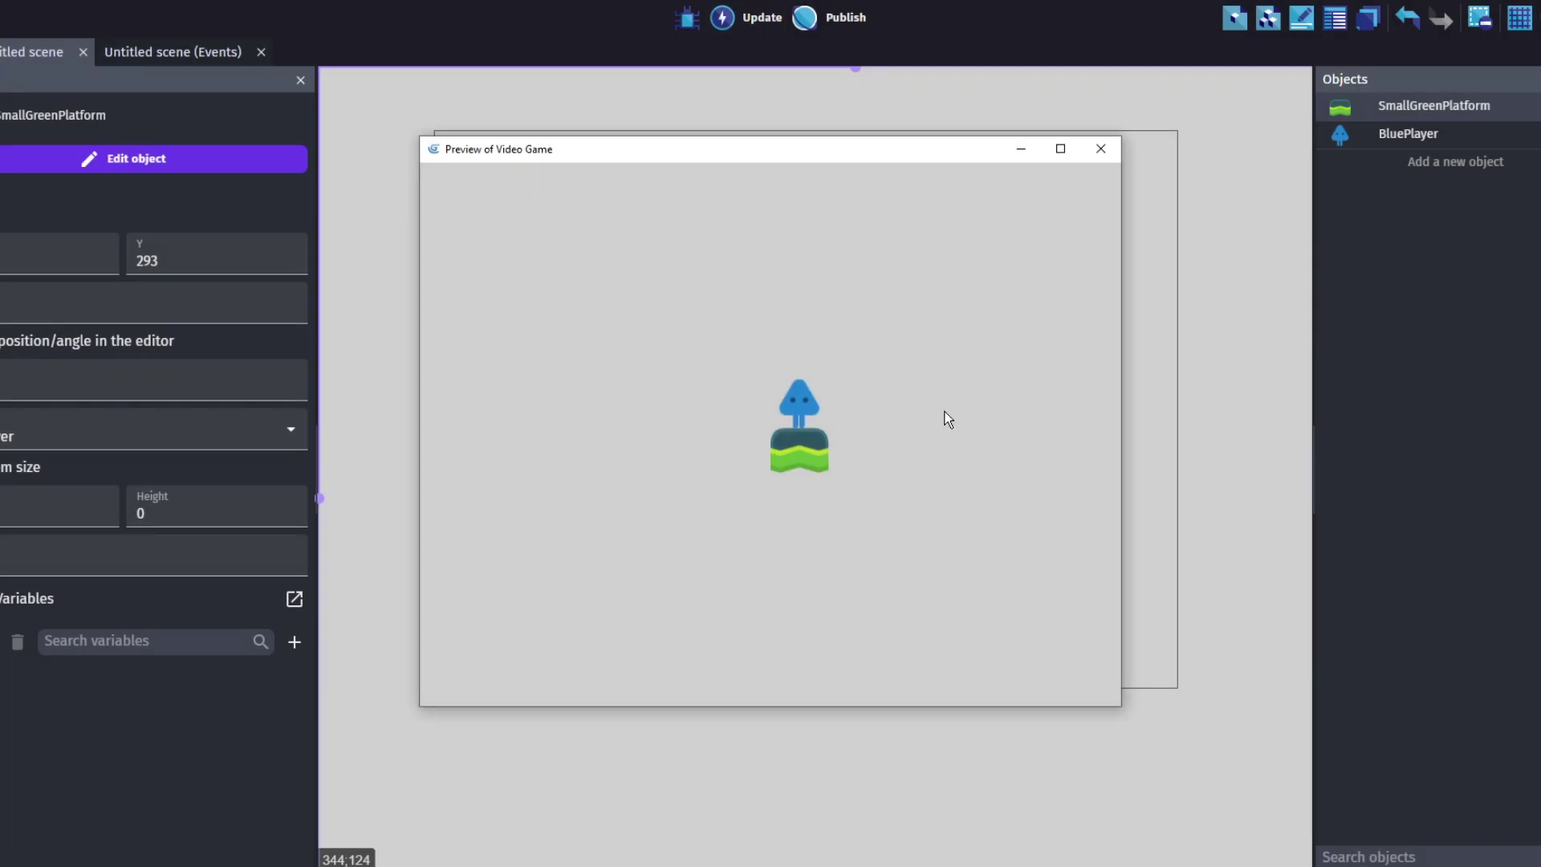
# Step: Make the blue player jump twice, then run right off the platform's edge
pyautogui.press('space')
pyautogui.press('space')
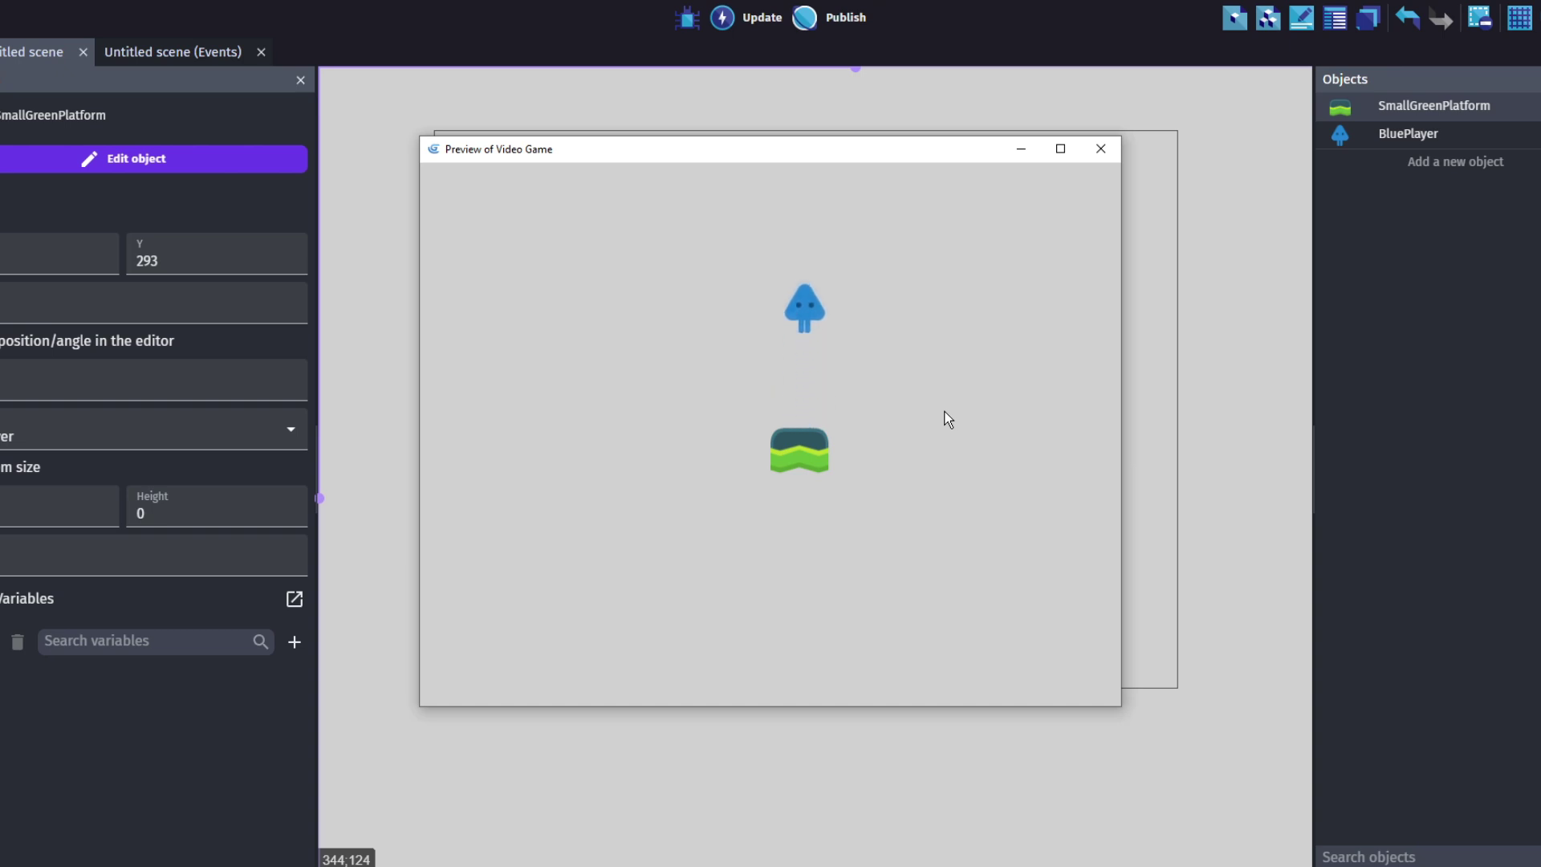
pyautogui.press('space')
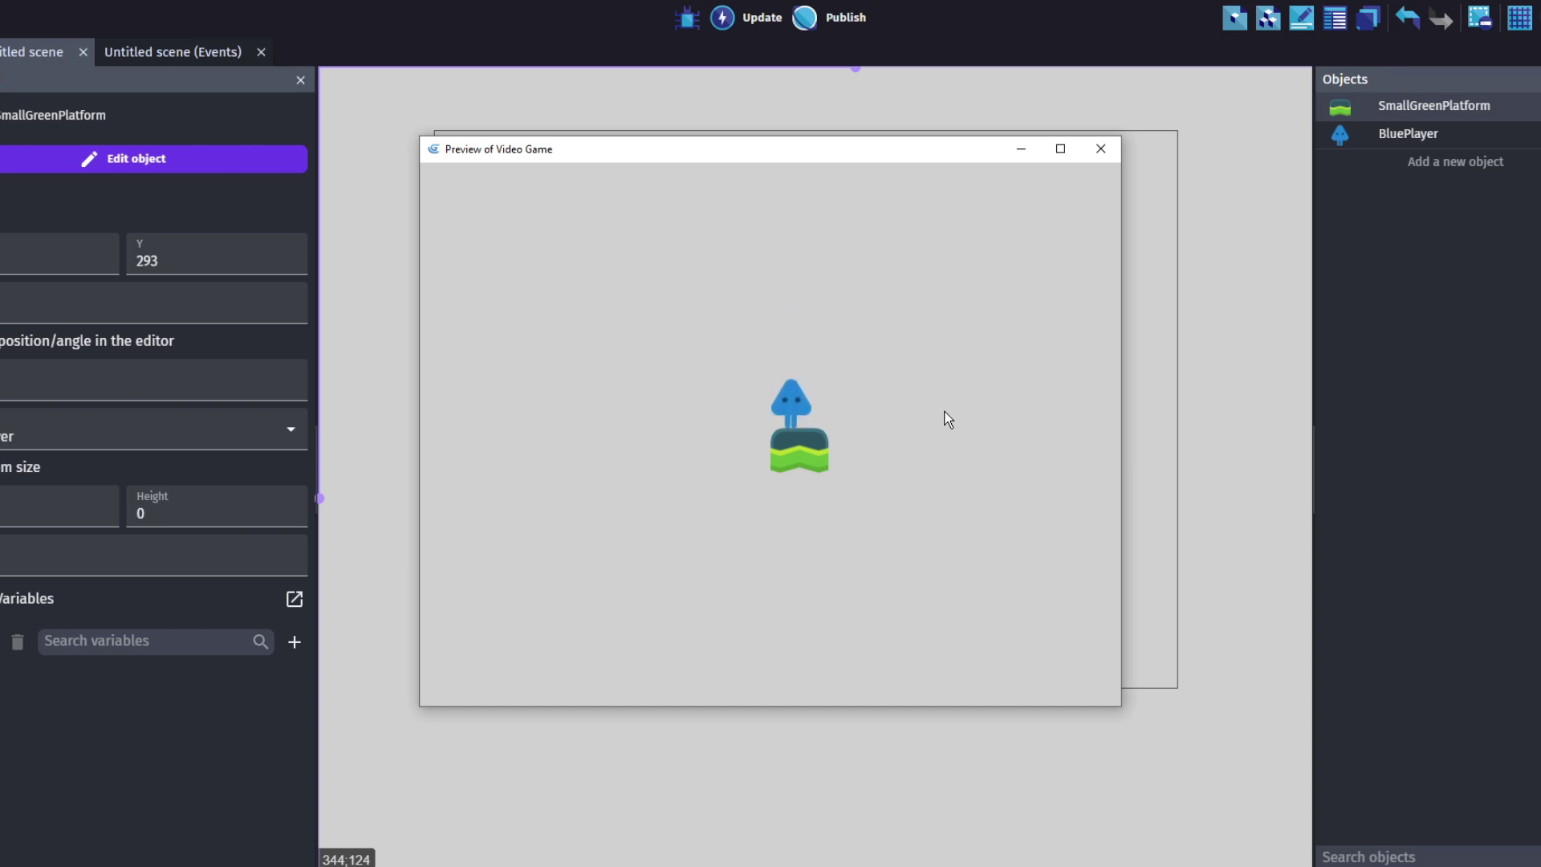
pyautogui.press('Right')
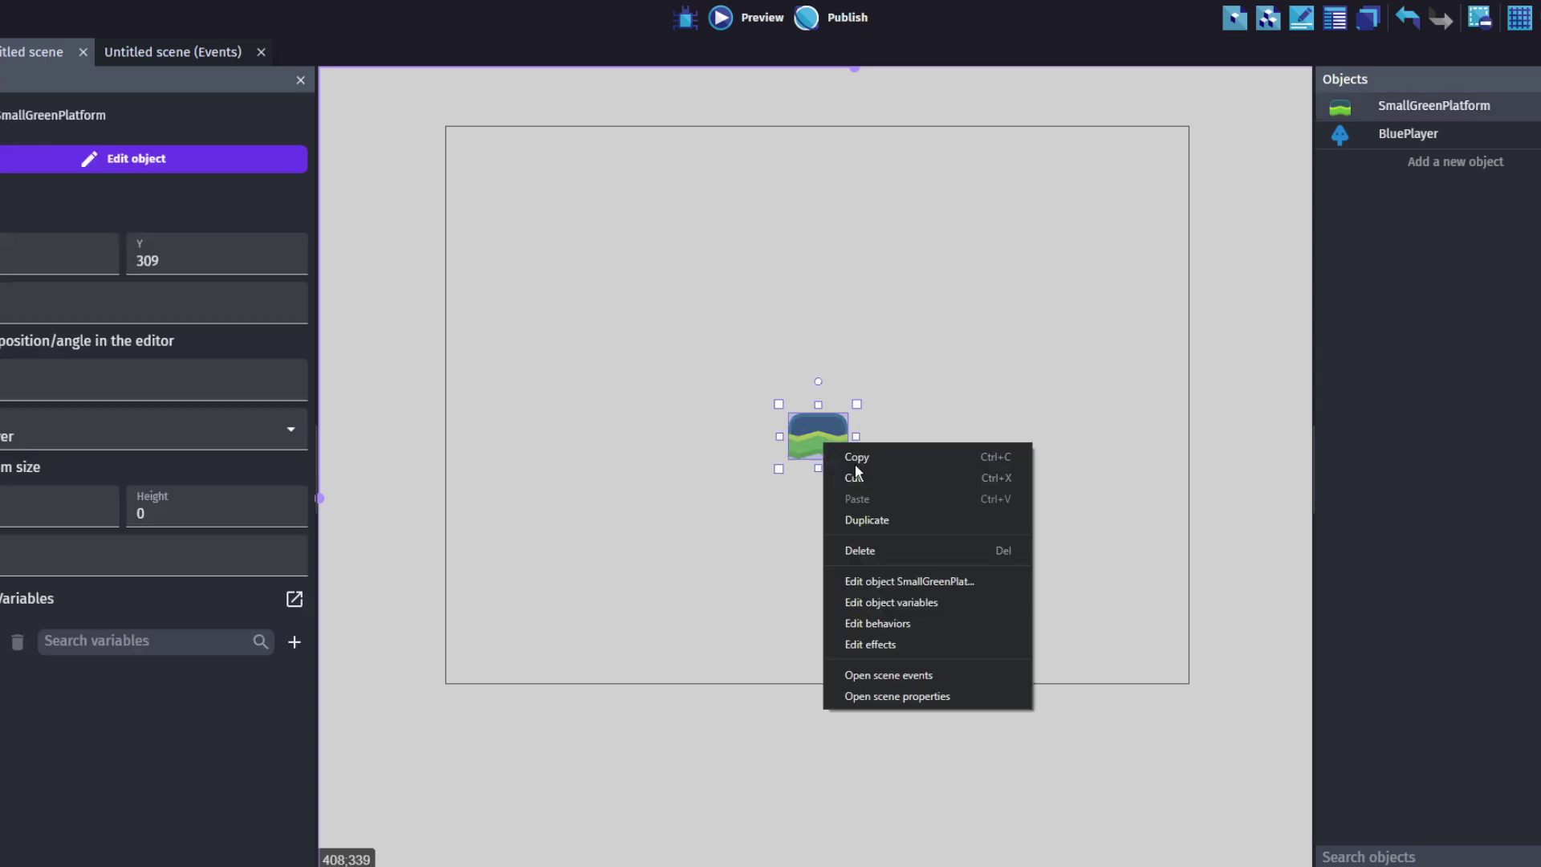
# Step: Apply a Pixelate effect of size 10 to SmallGreenPlatform and check it in an F5 preview
pyautogui.click(875, 643)
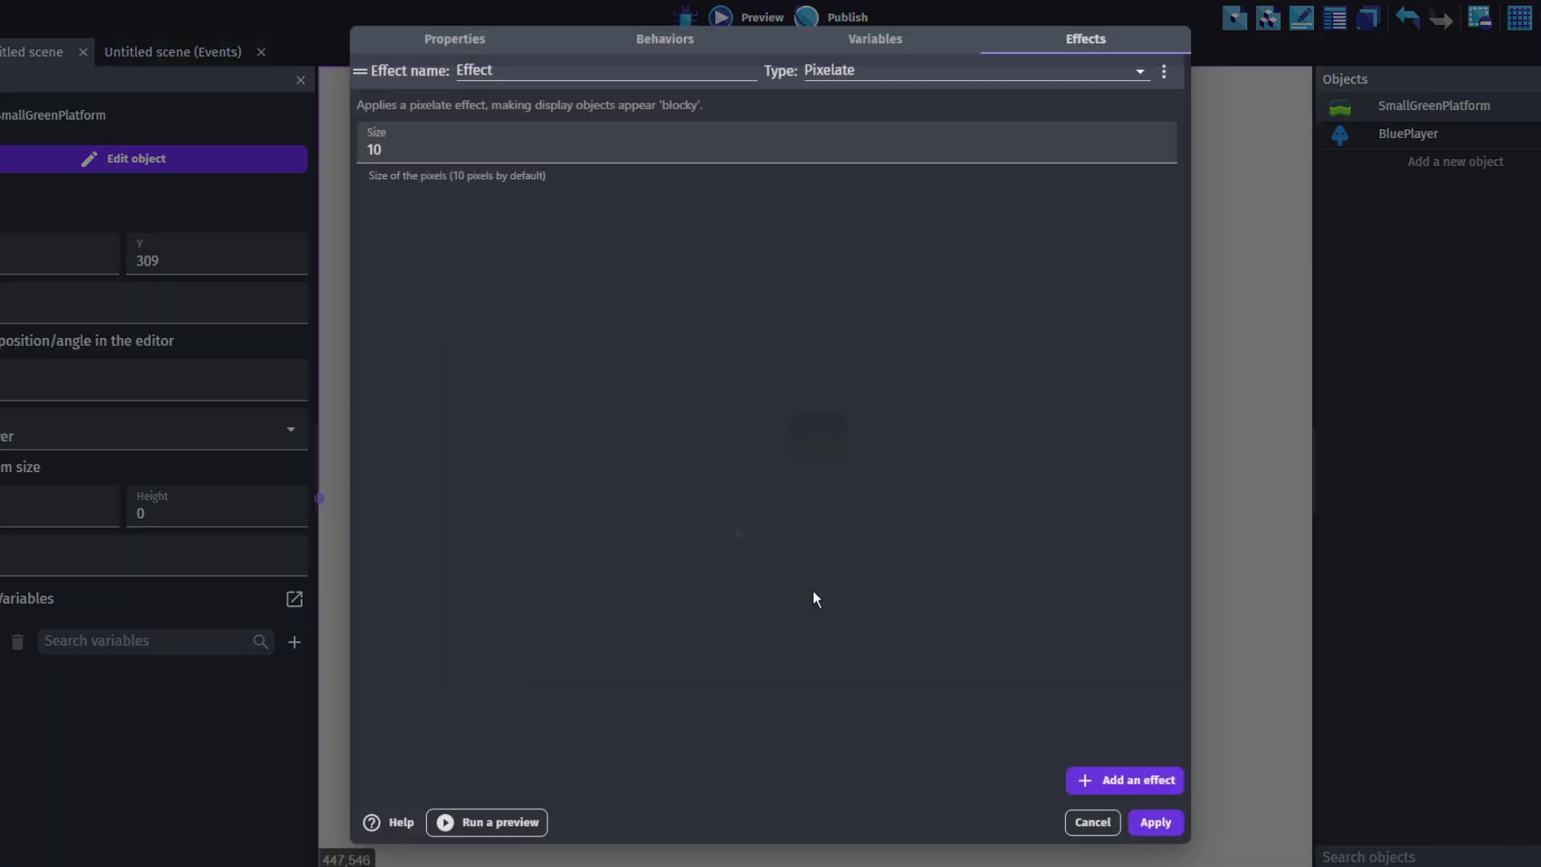
pyautogui.click(858, 75)
pyautogui.scroll(-3, 859, 353)
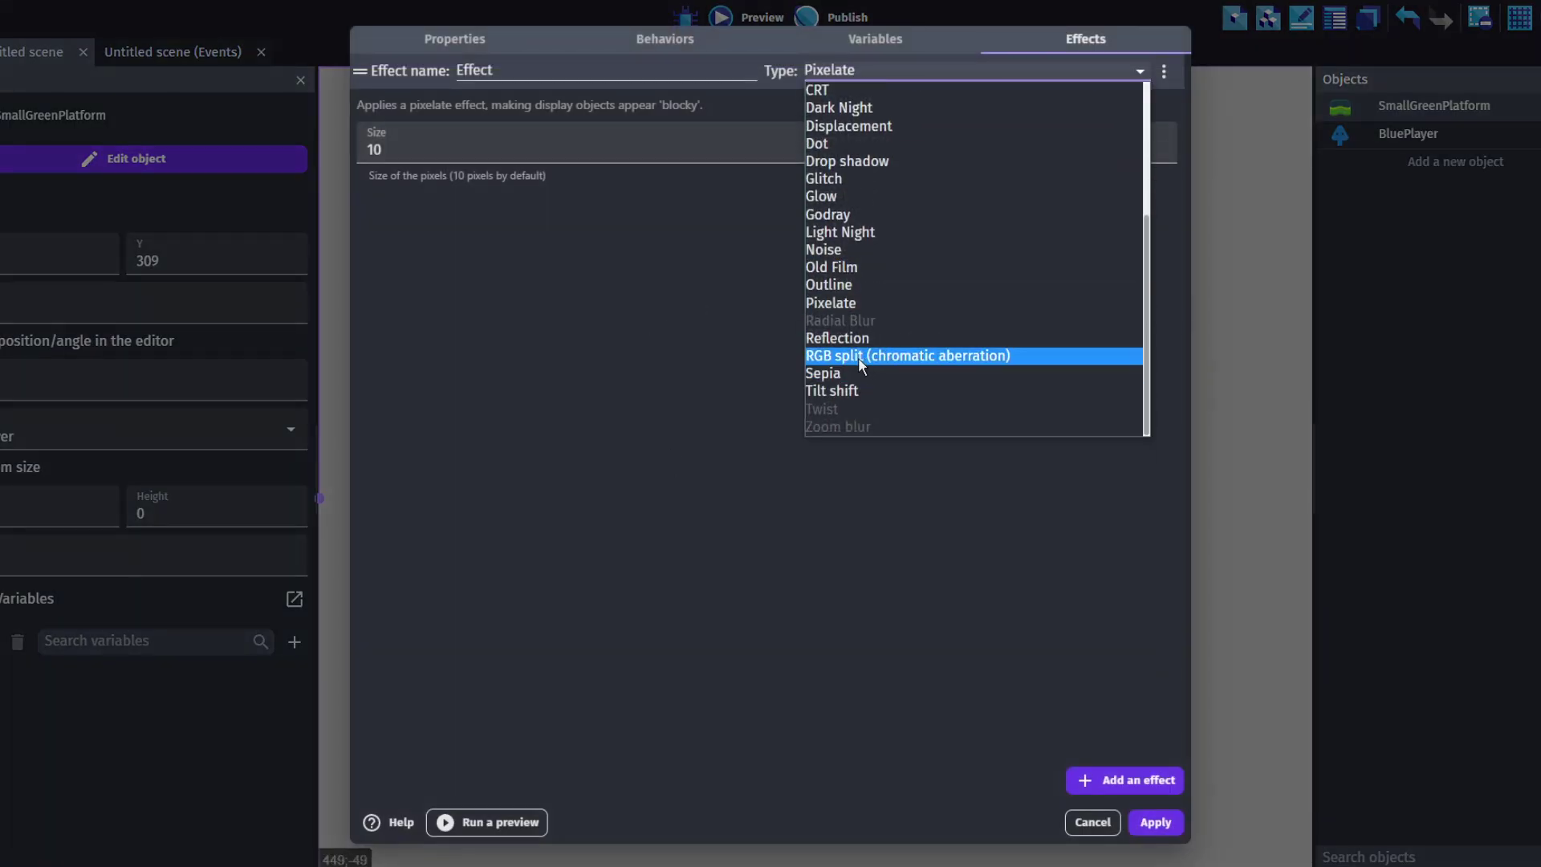
pyautogui.click(853, 305)
pyautogui.click(1163, 820)
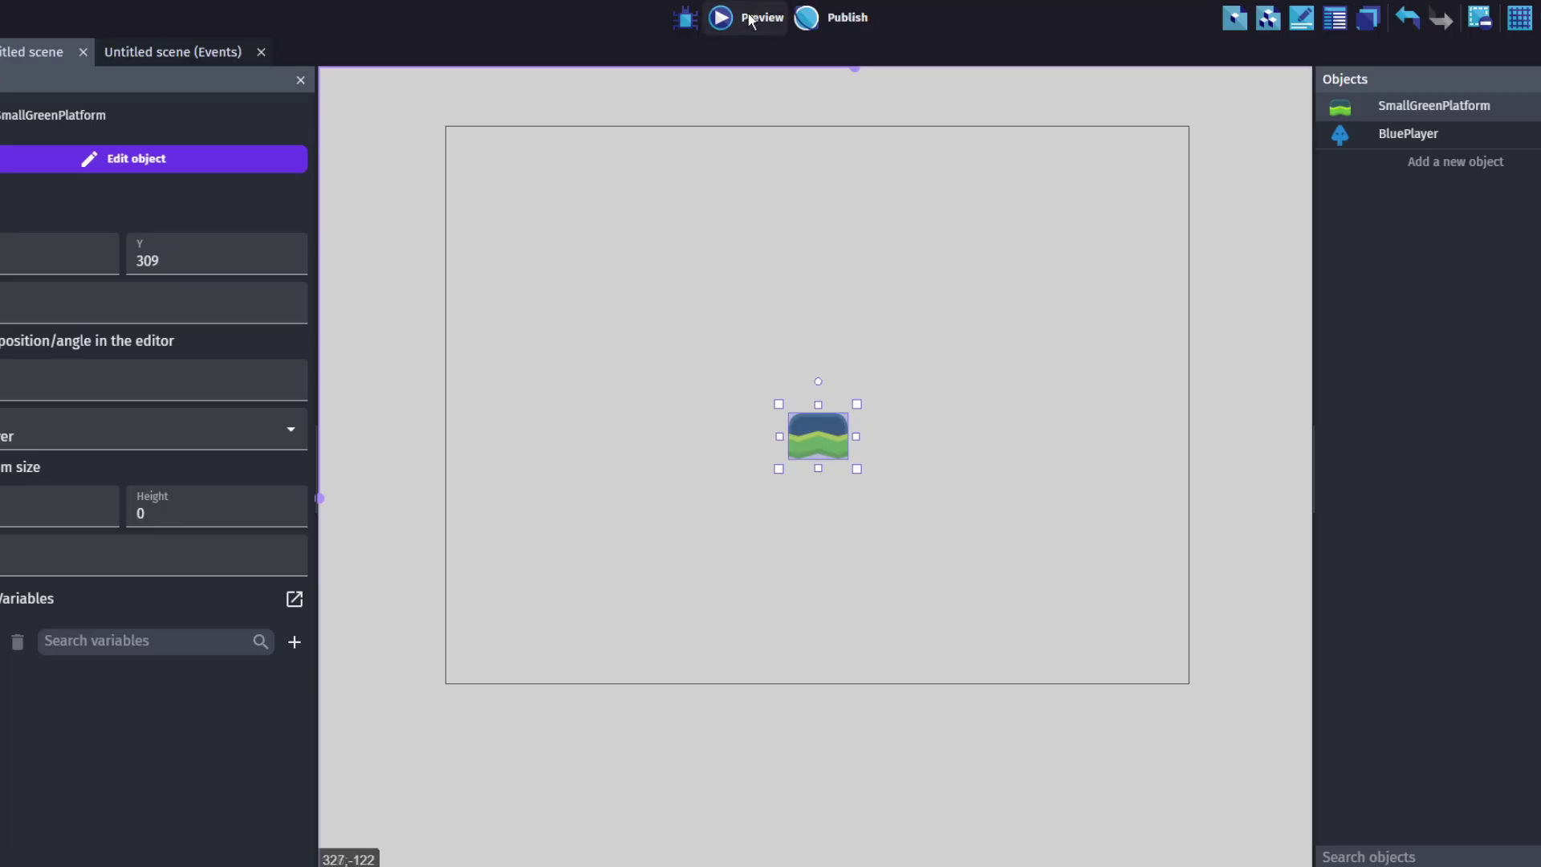
pyautogui.press('F5')
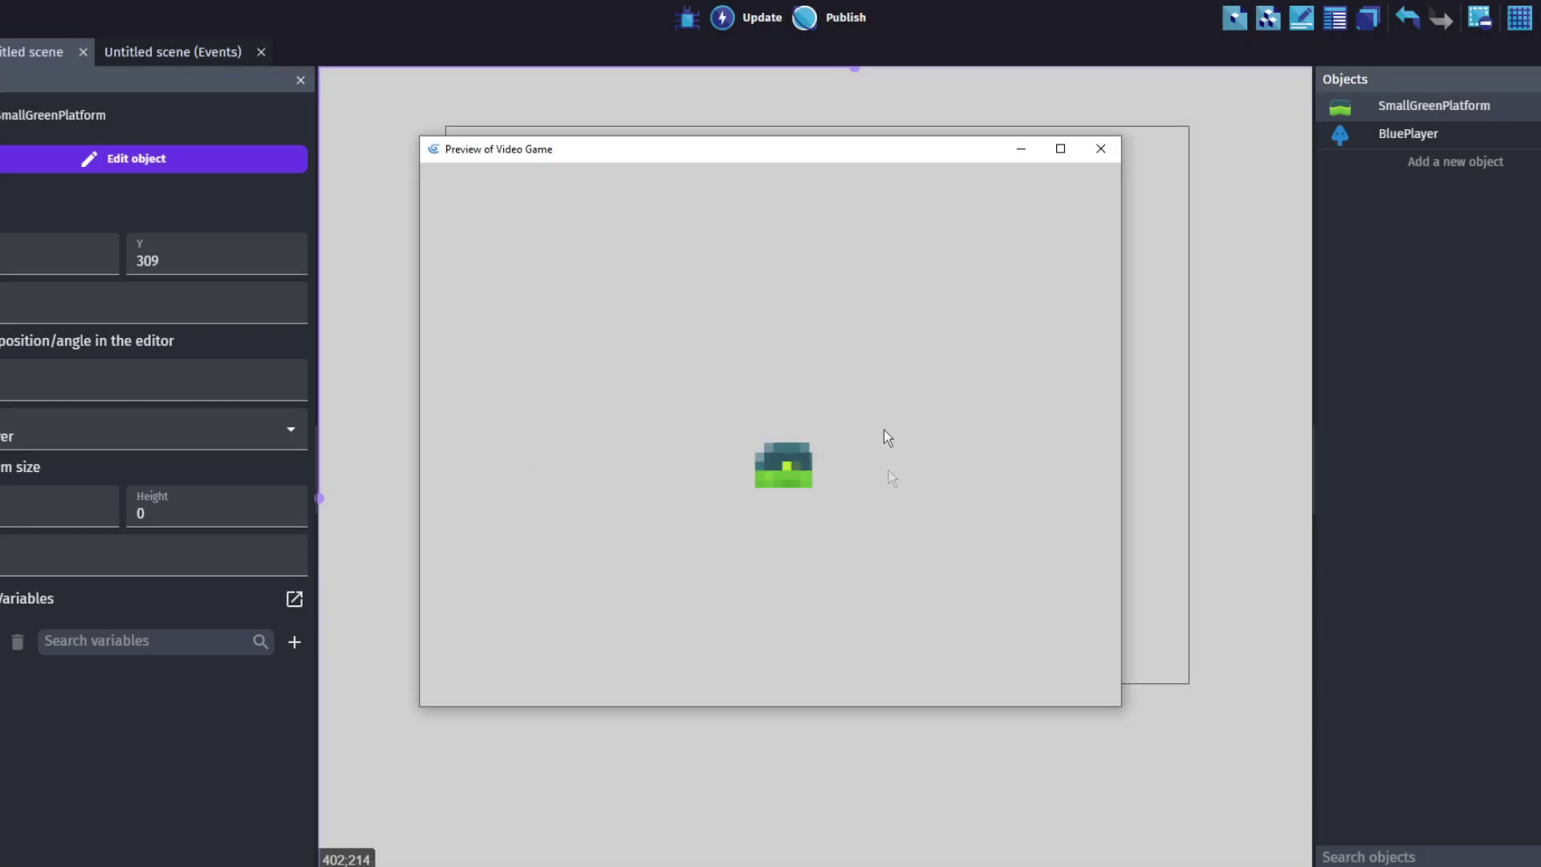
pyautogui.click(1103, 157)
# Step: Switch the platform's effect type from Pixelate to Glow
pyautogui.rightClick(797, 449)
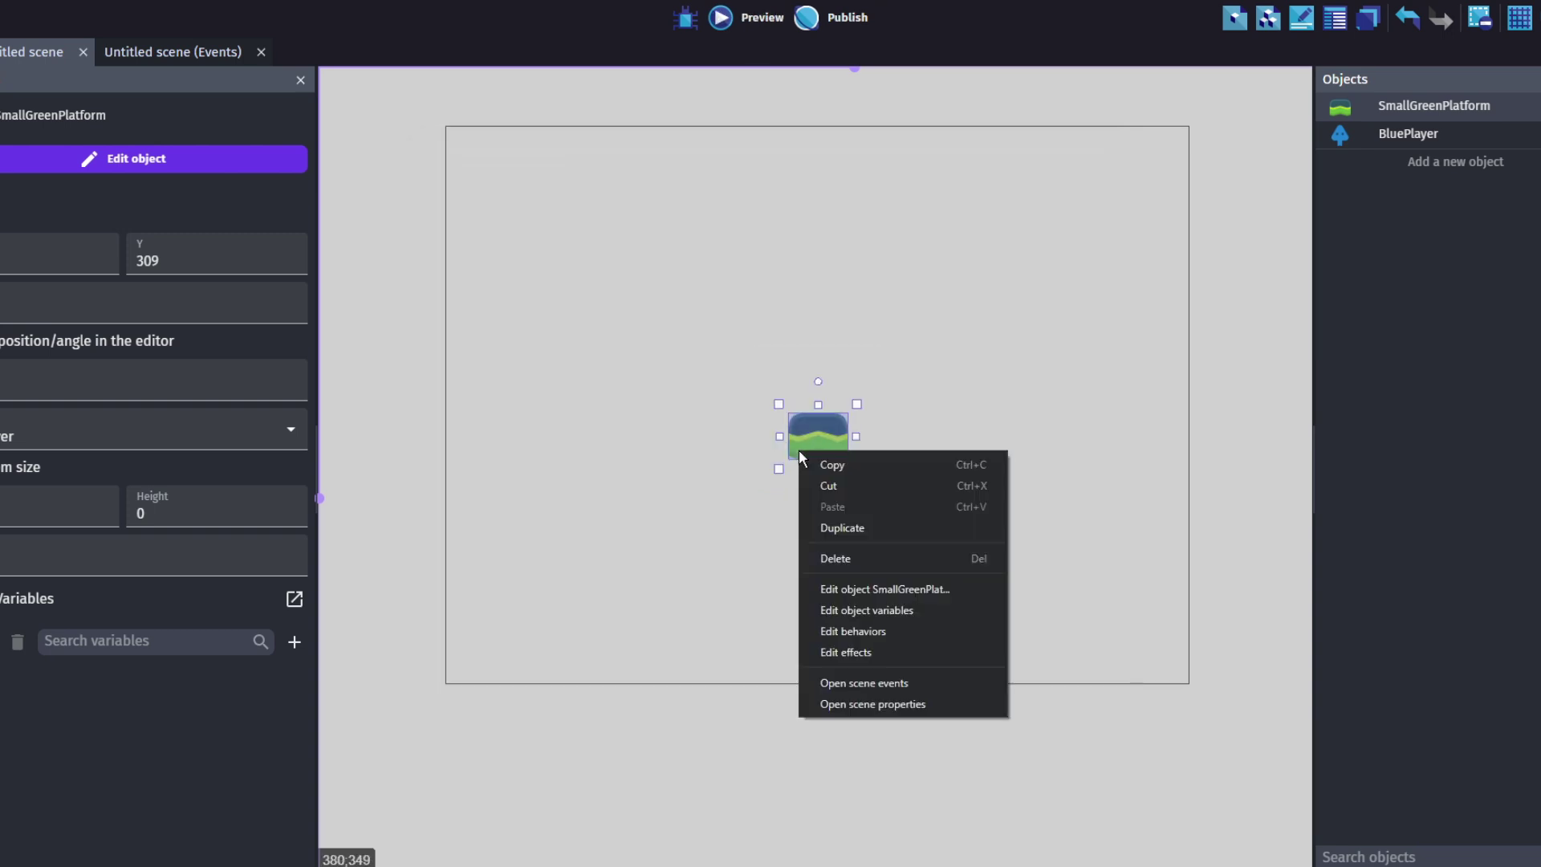
pyautogui.click(853, 652)
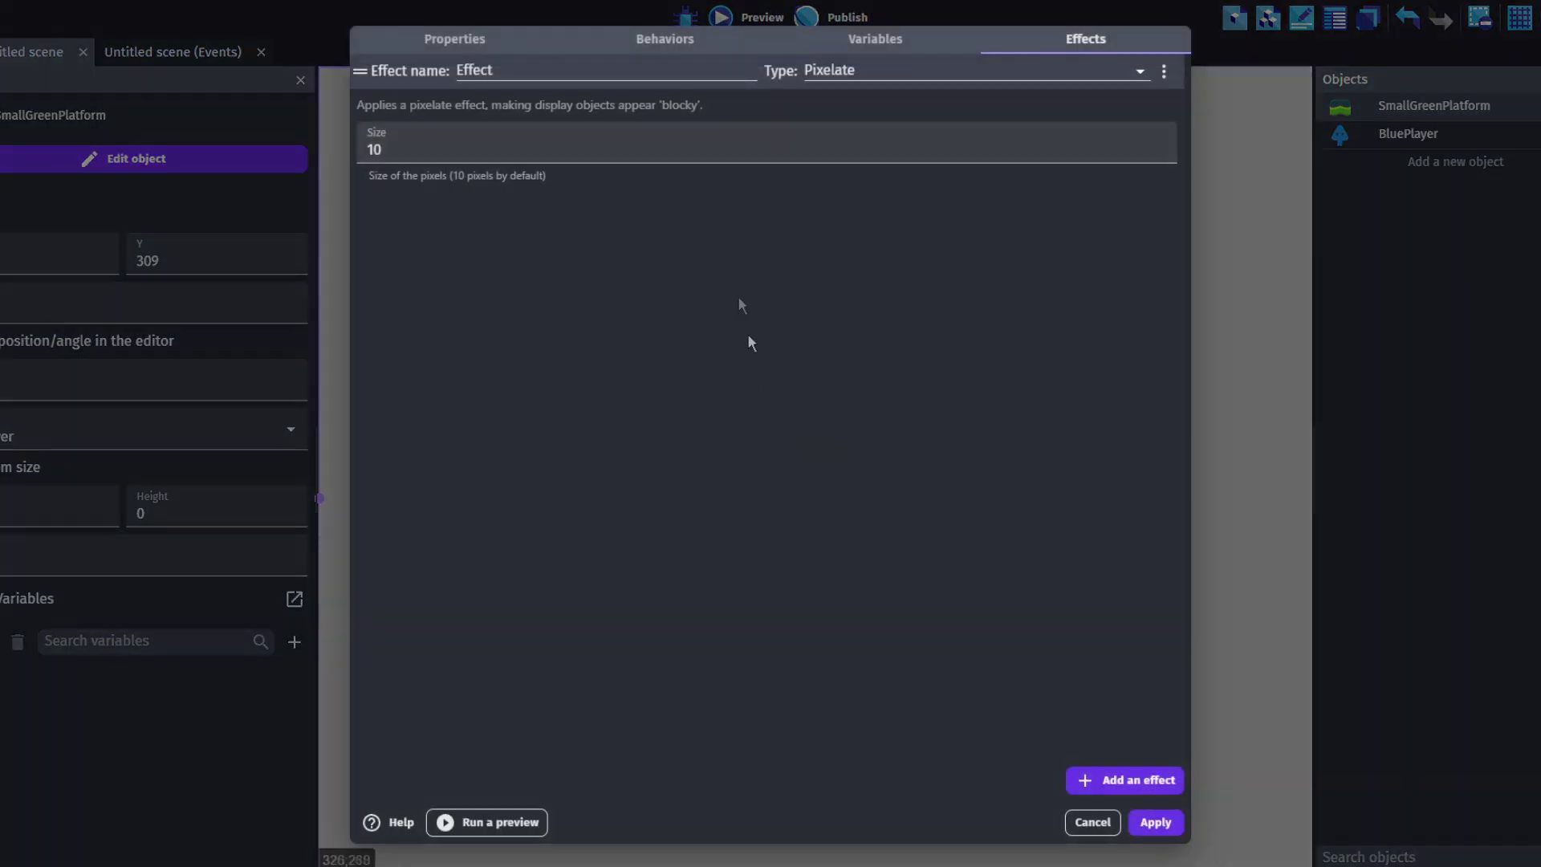
pyautogui.click(912, 81)
pyautogui.scroll(-2, 901, 393)
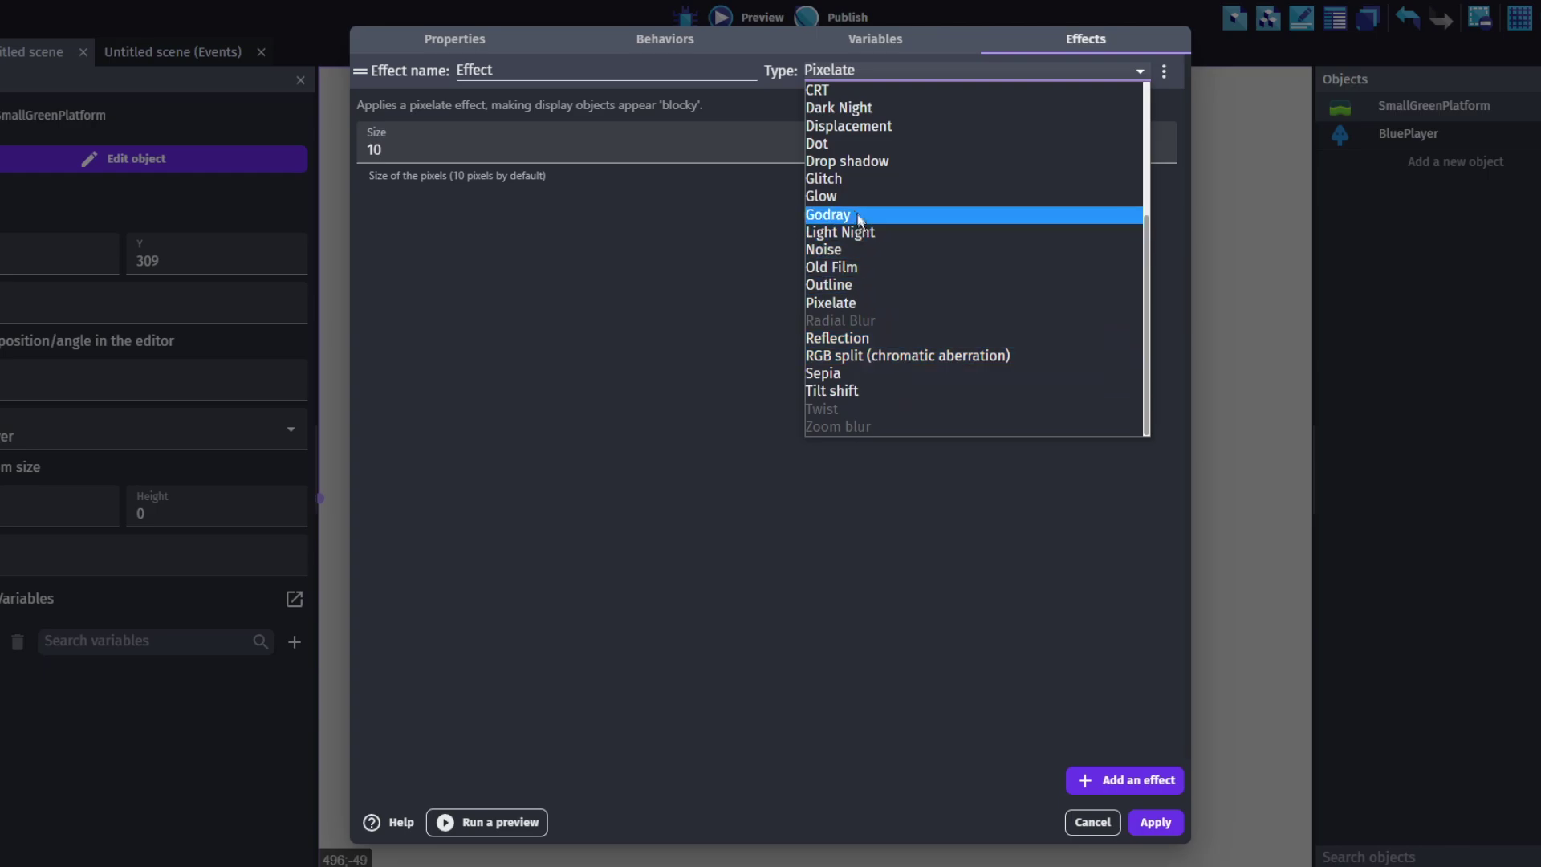
pyautogui.click(821, 196)
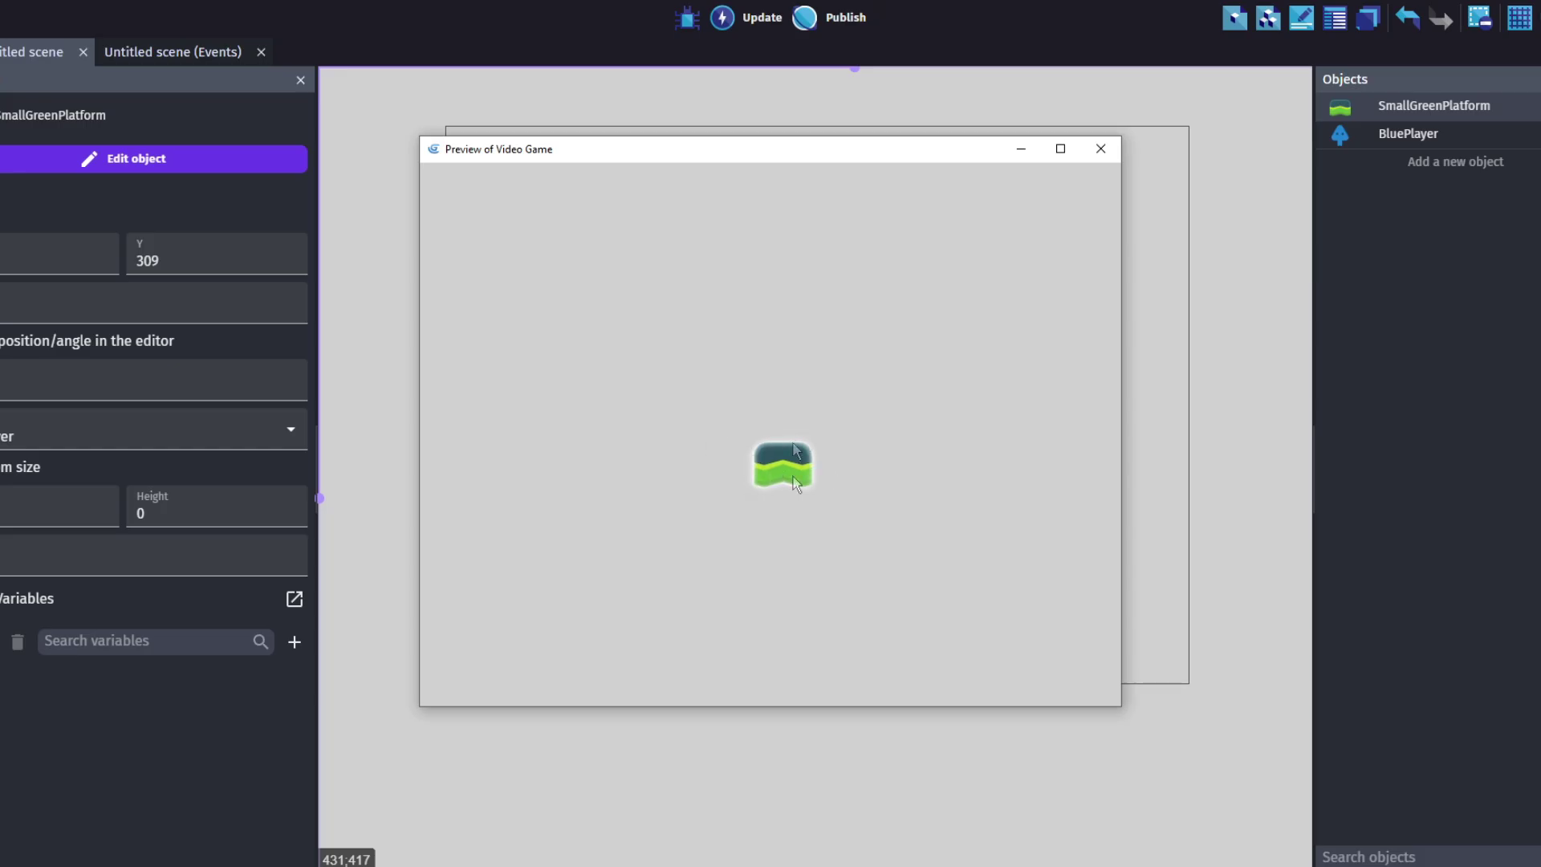
pyautogui.click(1100, 148)
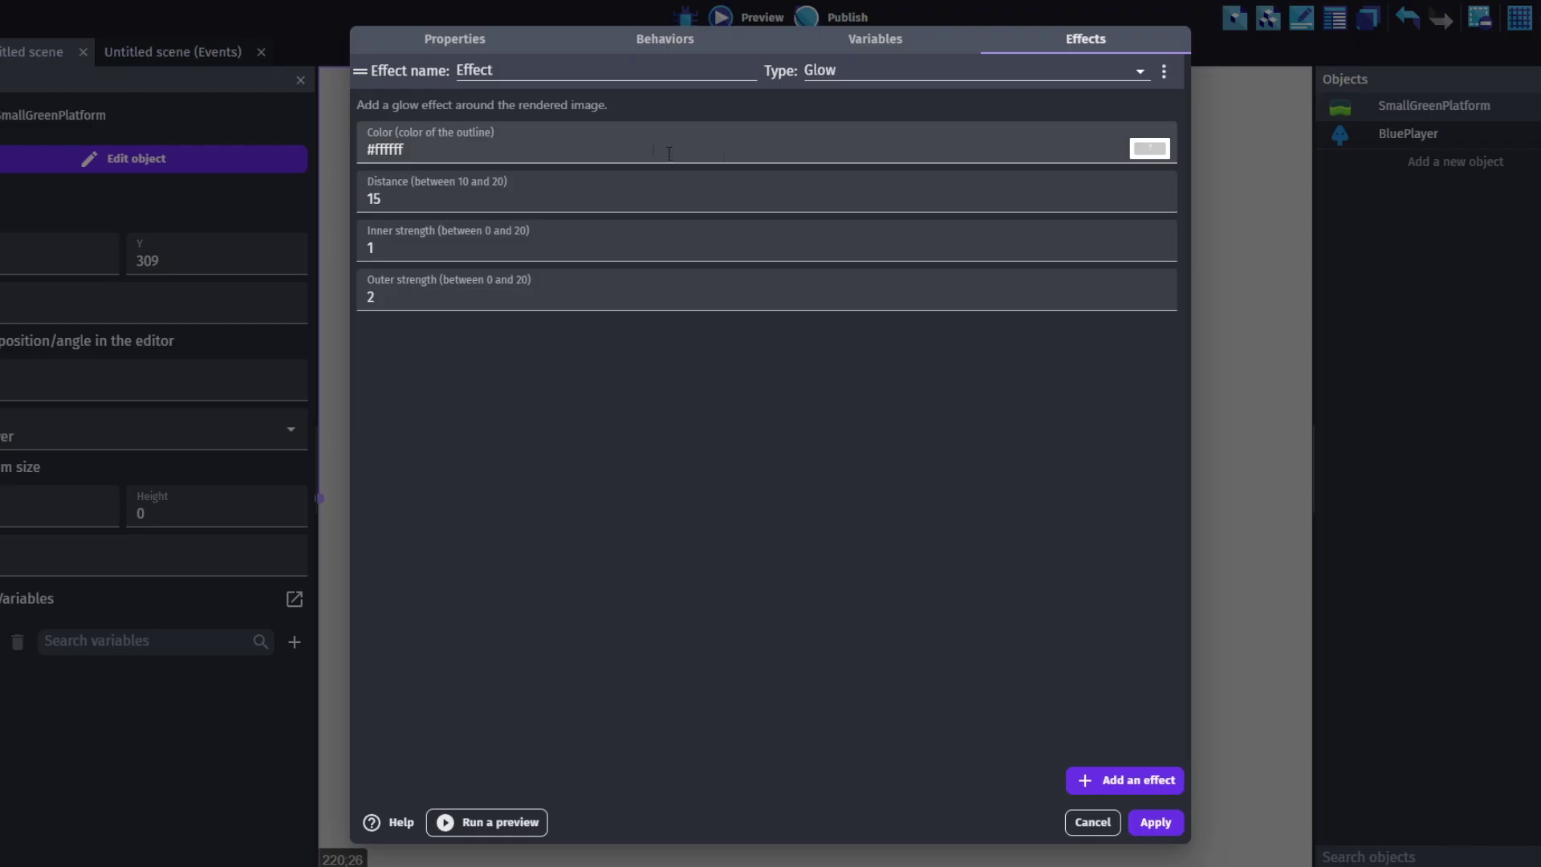
# Step: Set the glow to a cyan colour with outer strength 15, apply it, and preview
pyautogui.click(1147, 150)
pyautogui.click(1213, 286)
pyautogui.click(1245, 166)
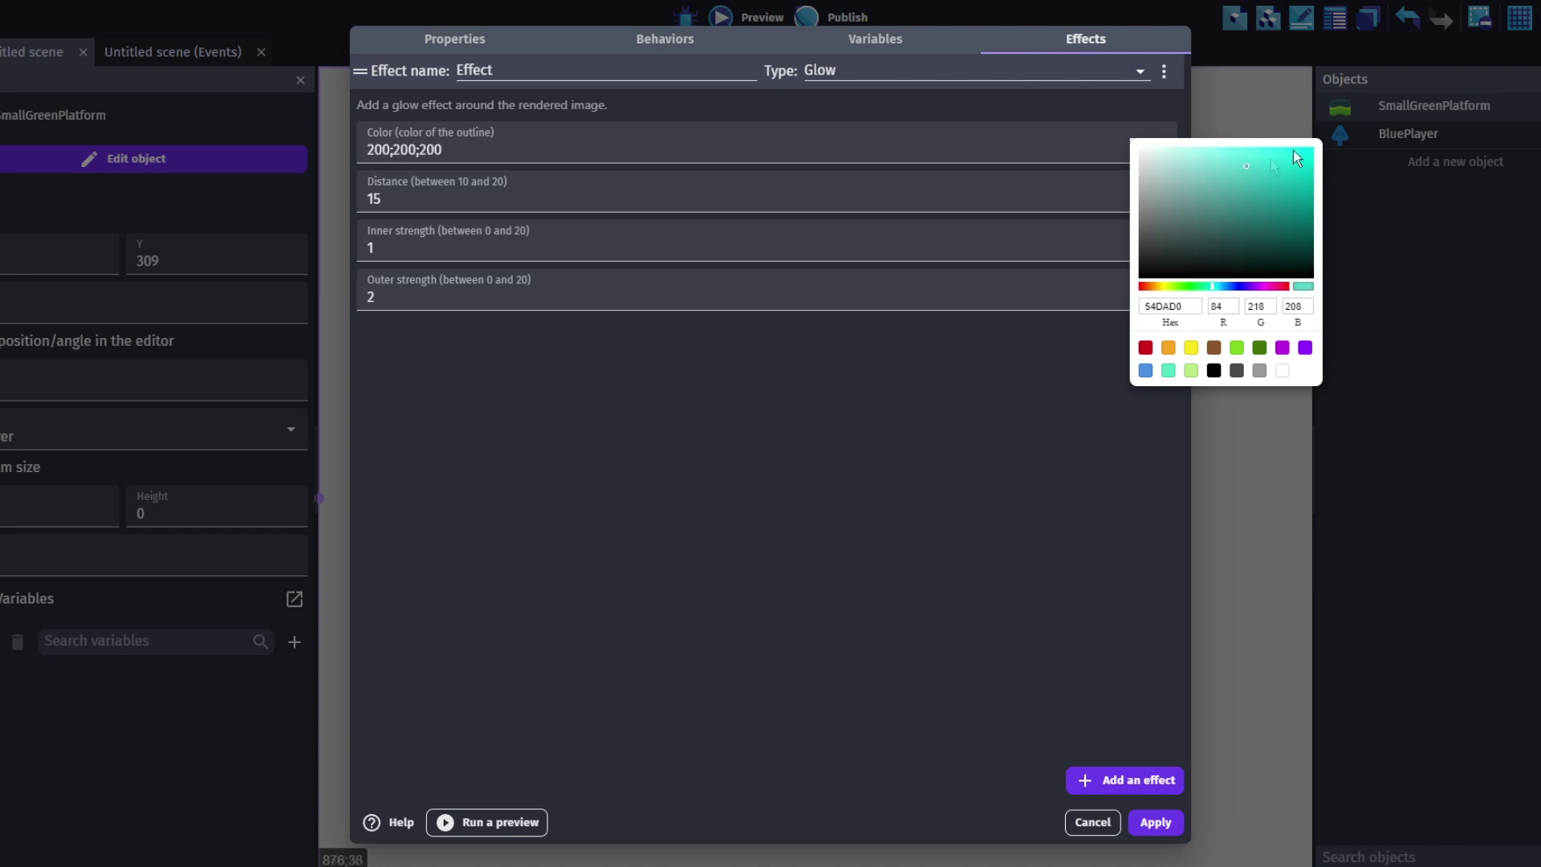
pyautogui.click(1021, 230)
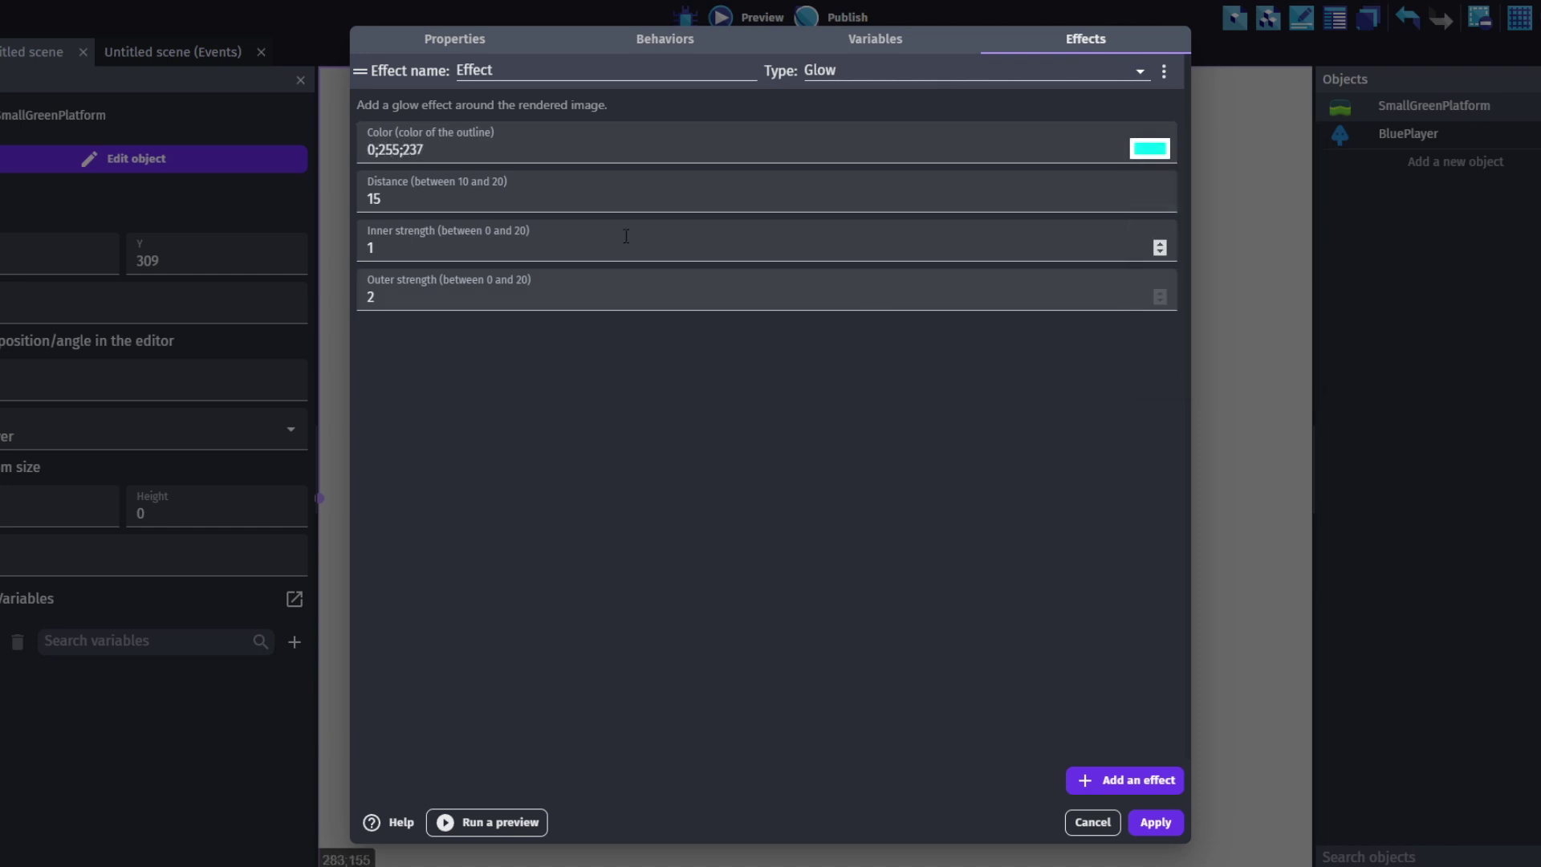
pyautogui.click(509, 295)
pyautogui.press('BackSpace')
pyautogui.write('15')
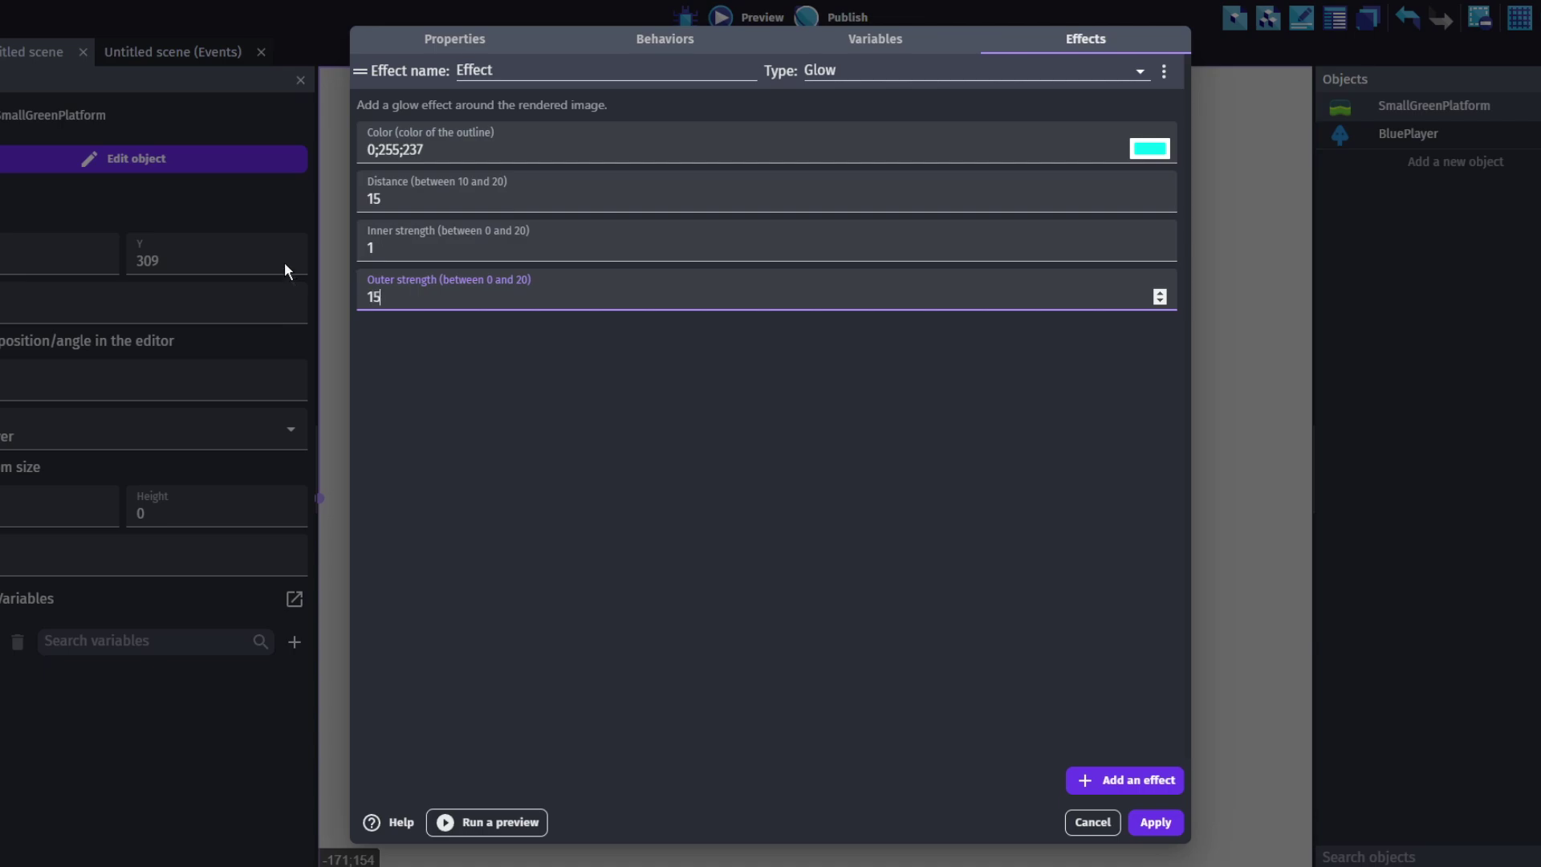
pyautogui.click(1140, 826)
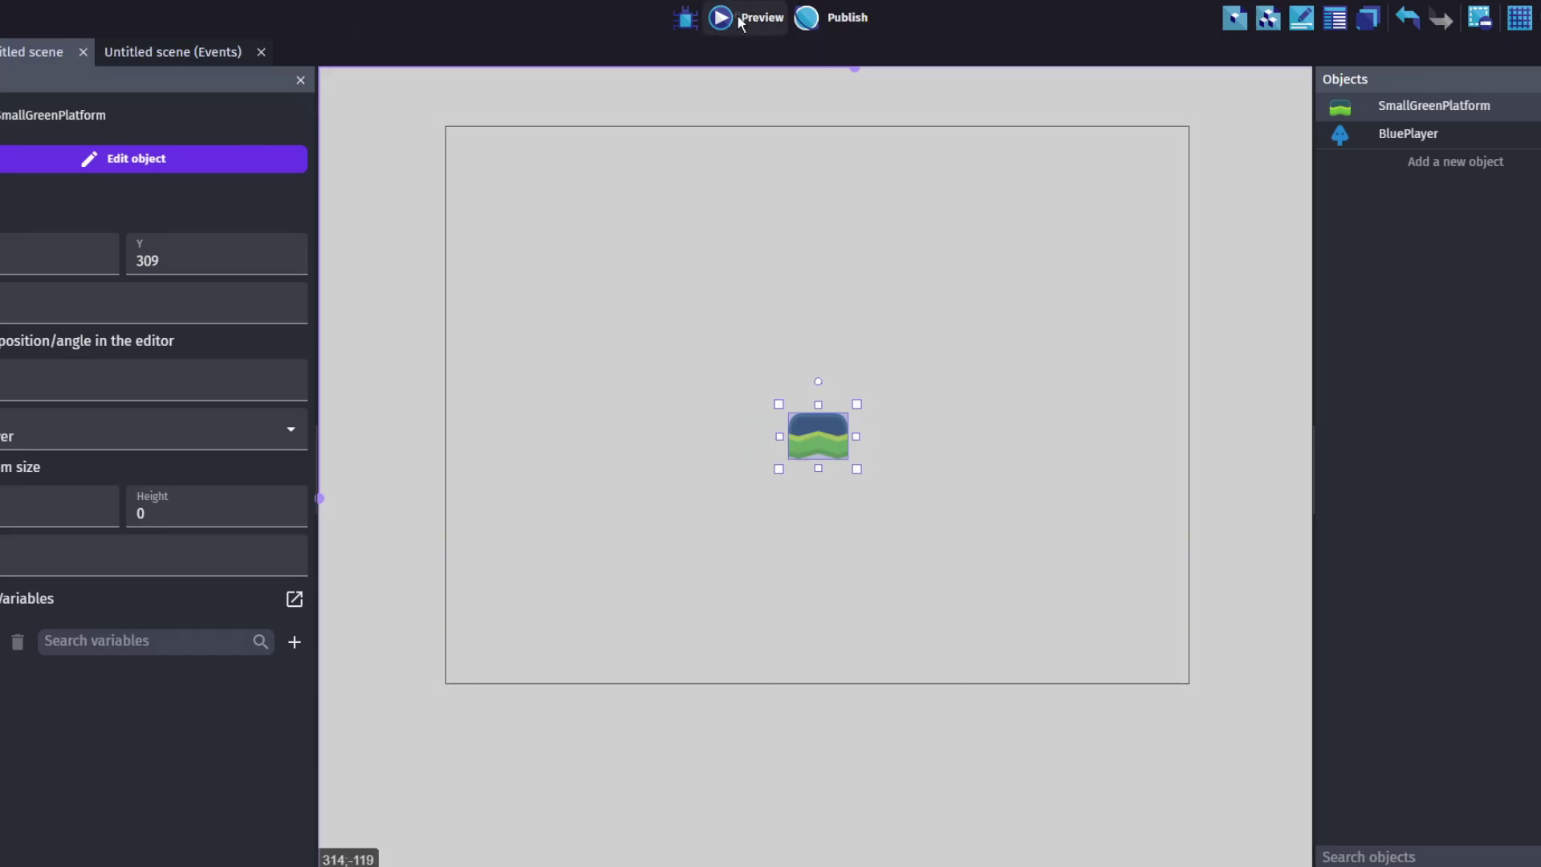
pyautogui.click(740, 19)
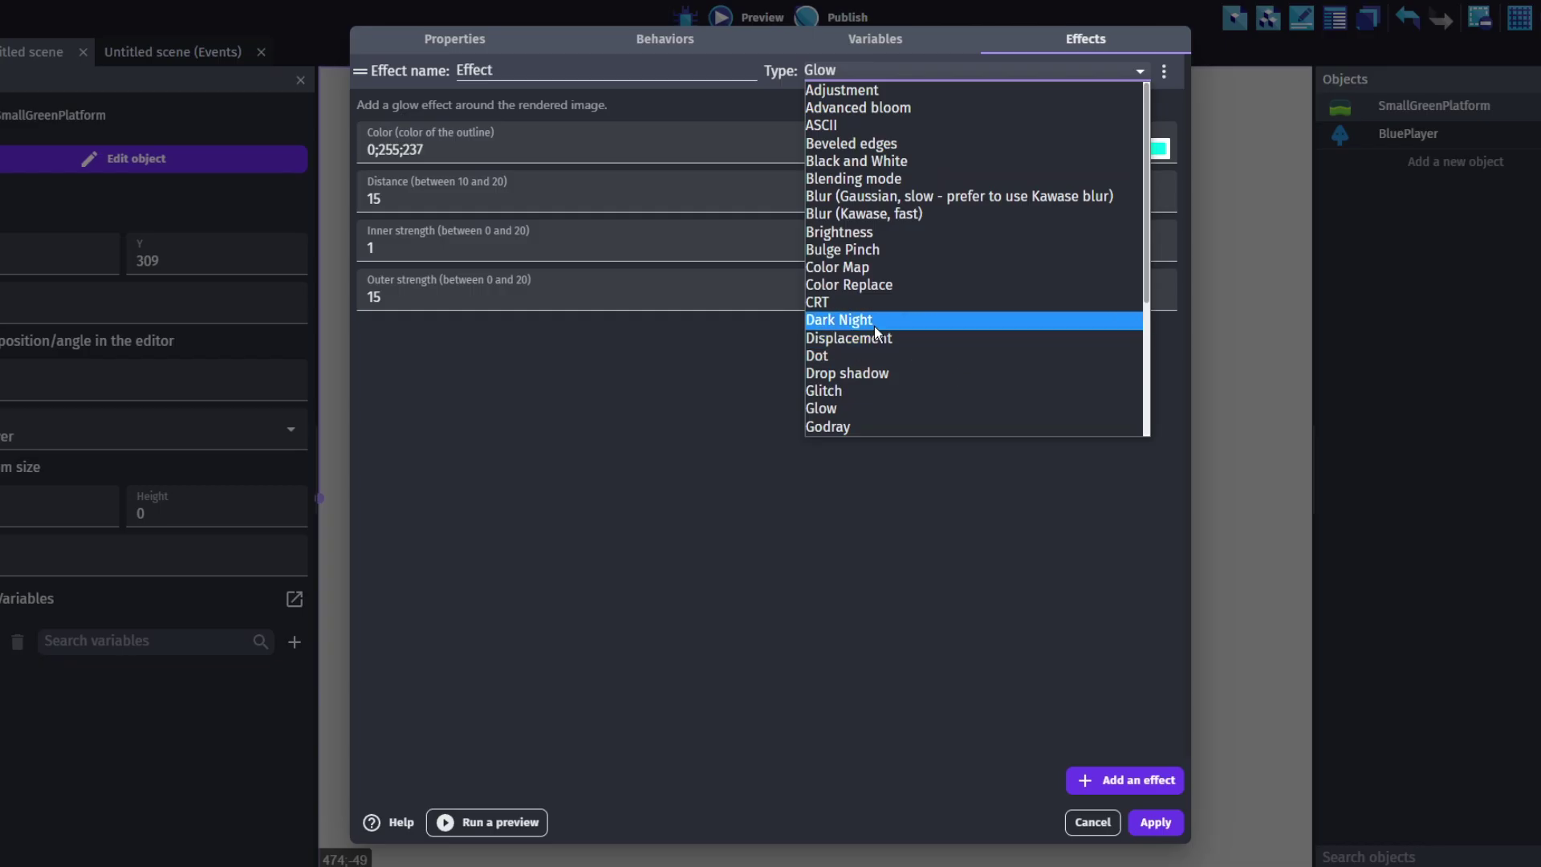
pyautogui.click(874, 326)
# Step: Apply the Dark Night effect to the platform and view it in a preview
pyautogui.click(1144, 825)
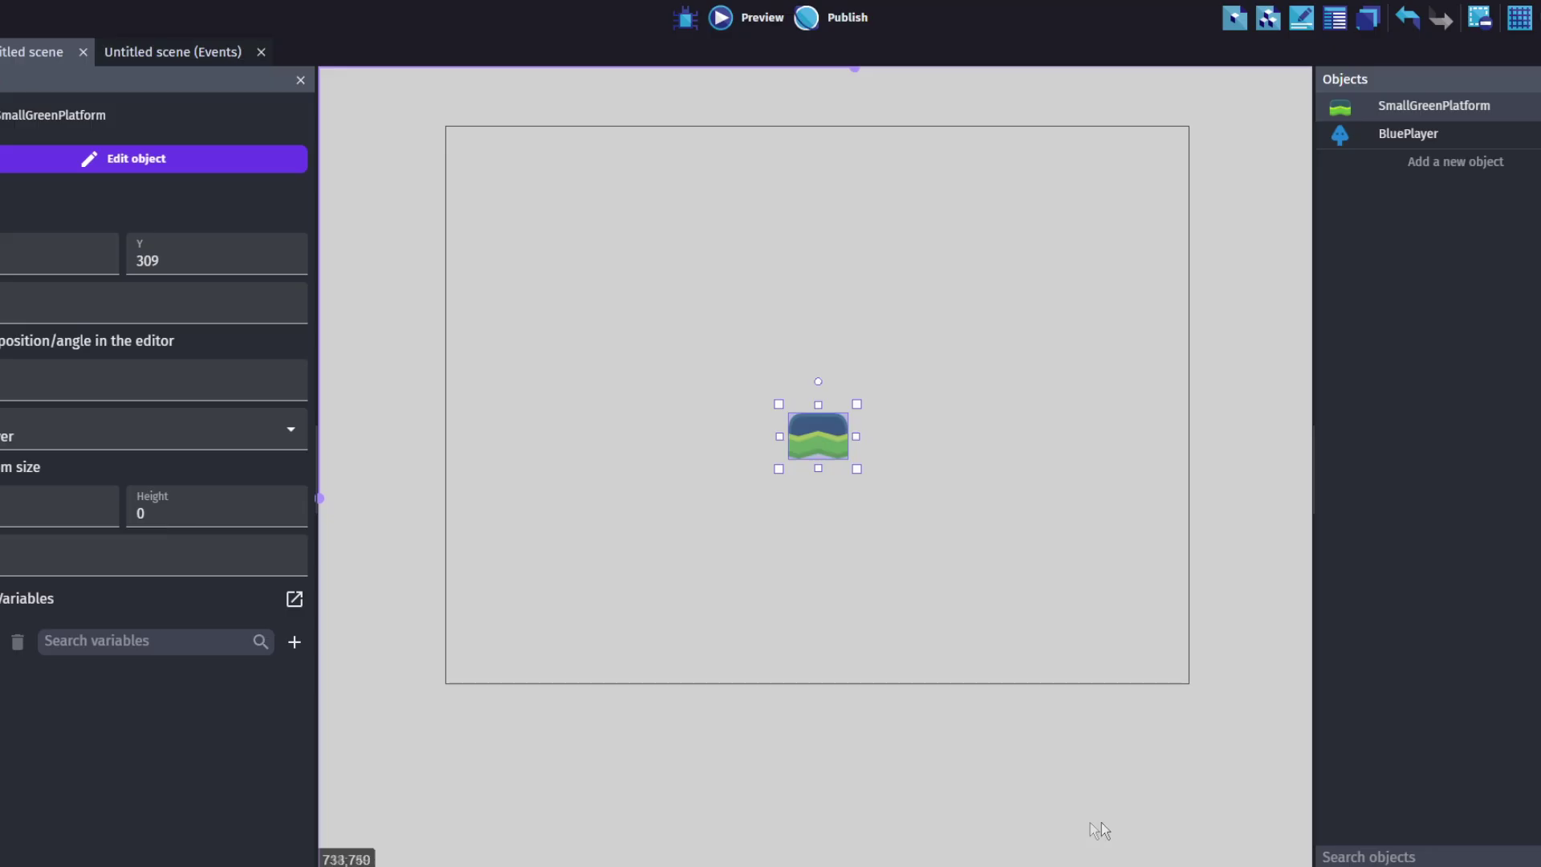
pyautogui.click(757, 22)
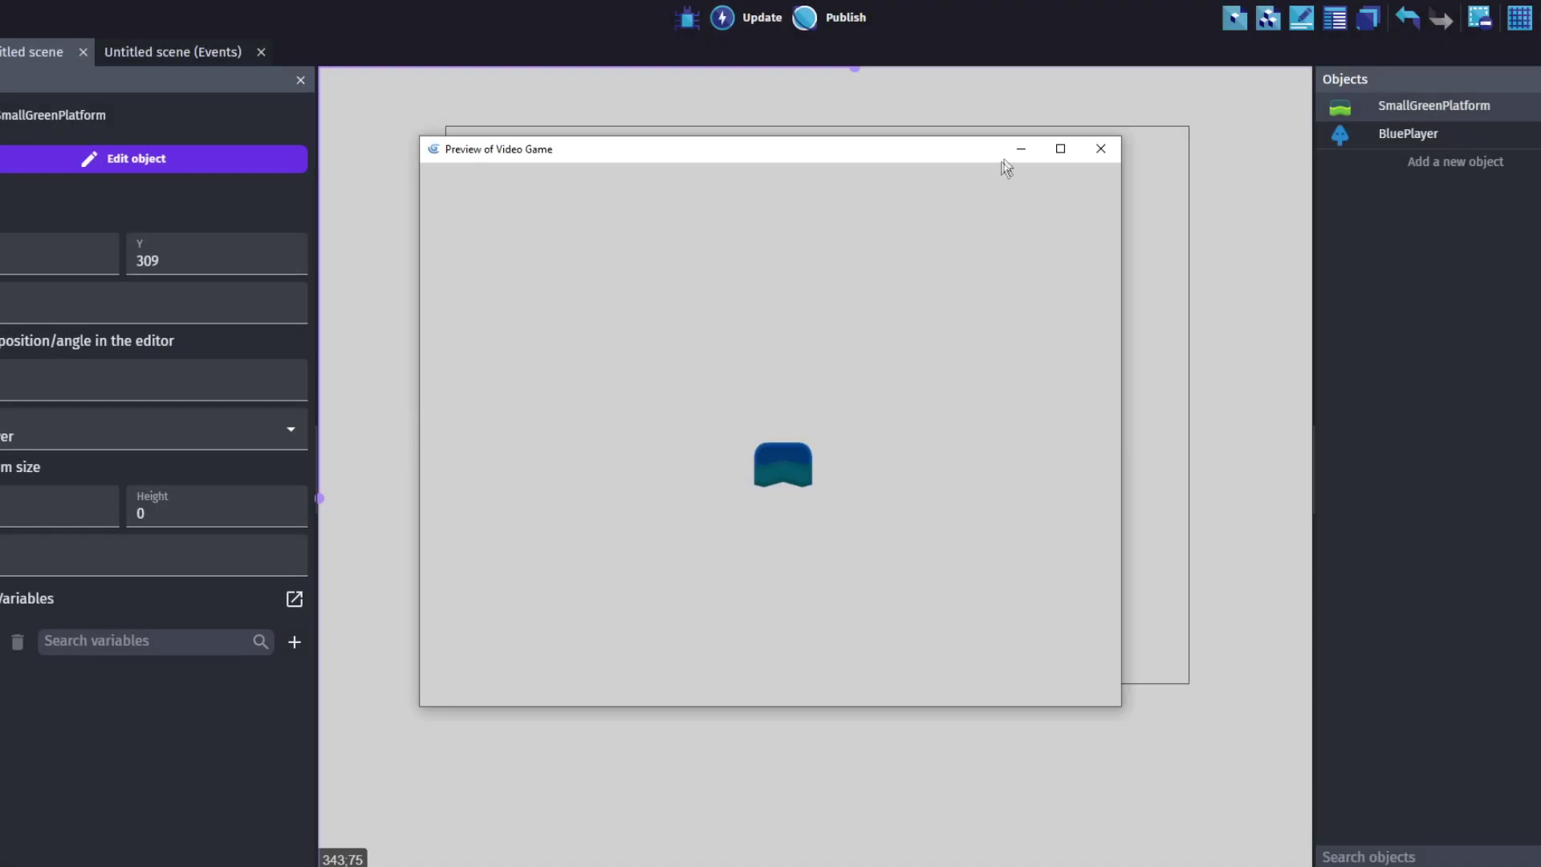
pyautogui.click(1100, 149)
# Step: Change the platform's effect to Old Film and preview the sepia-toned result
pyautogui.rightClick(828, 434)
pyautogui.click(891, 623)
pyautogui.click(971, 70)
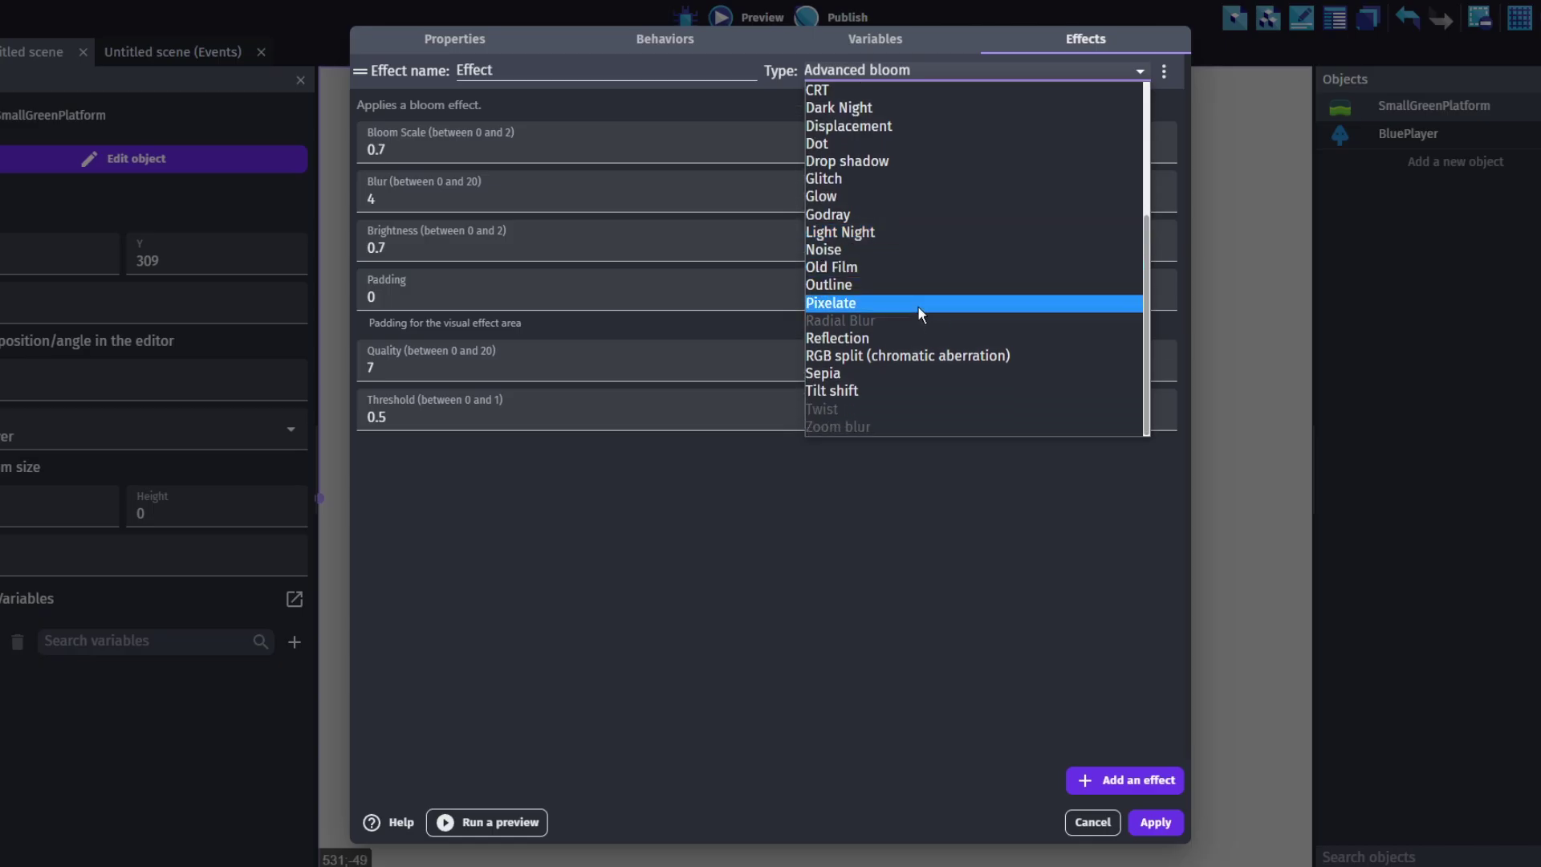
pyautogui.click(886, 271)
pyautogui.click(1154, 824)
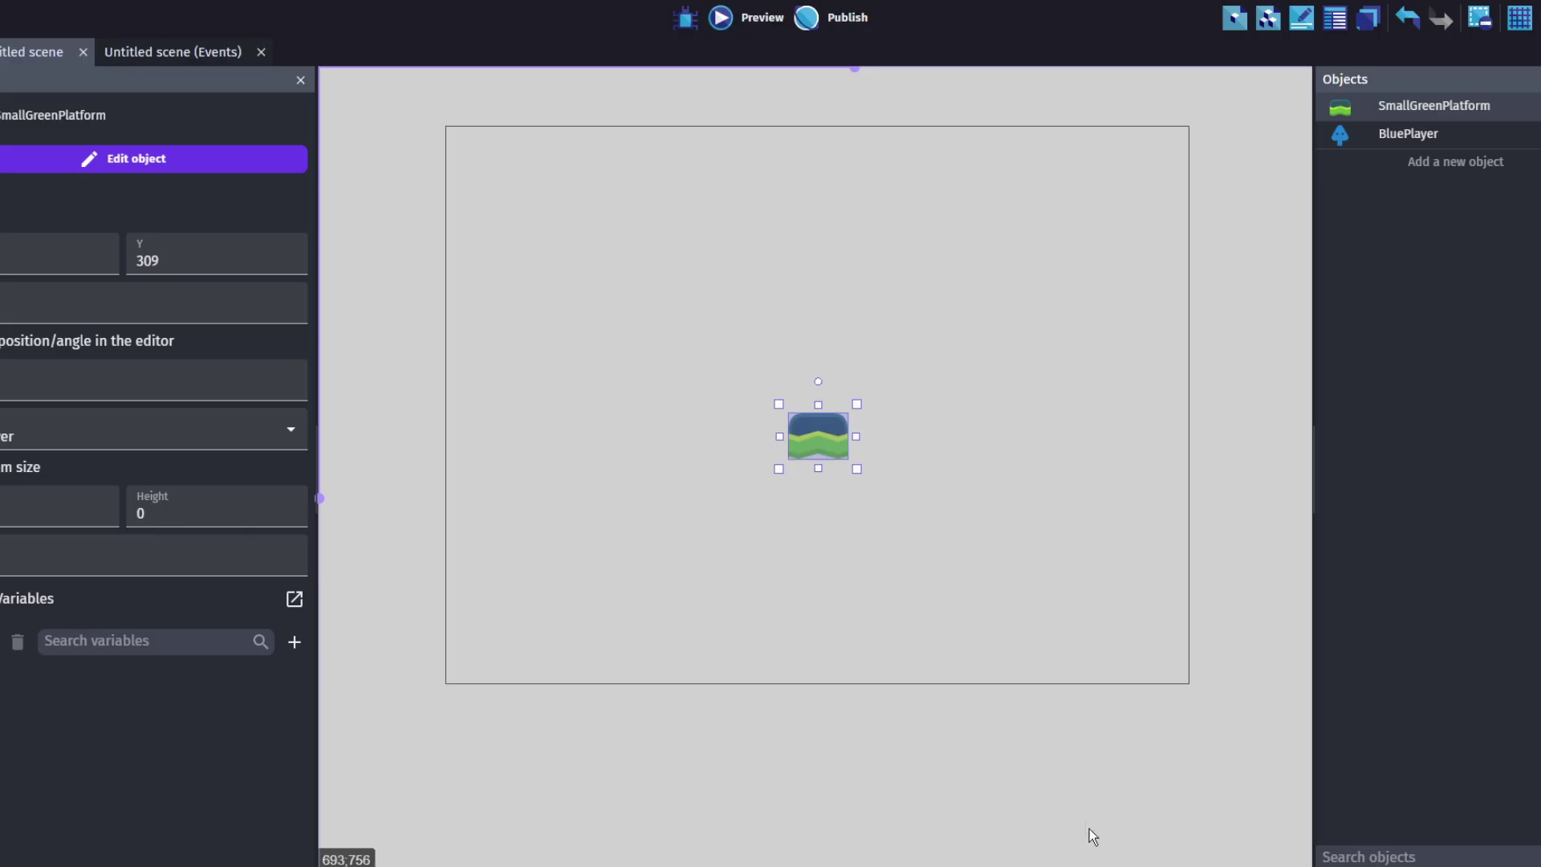
pyautogui.click(772, 22)
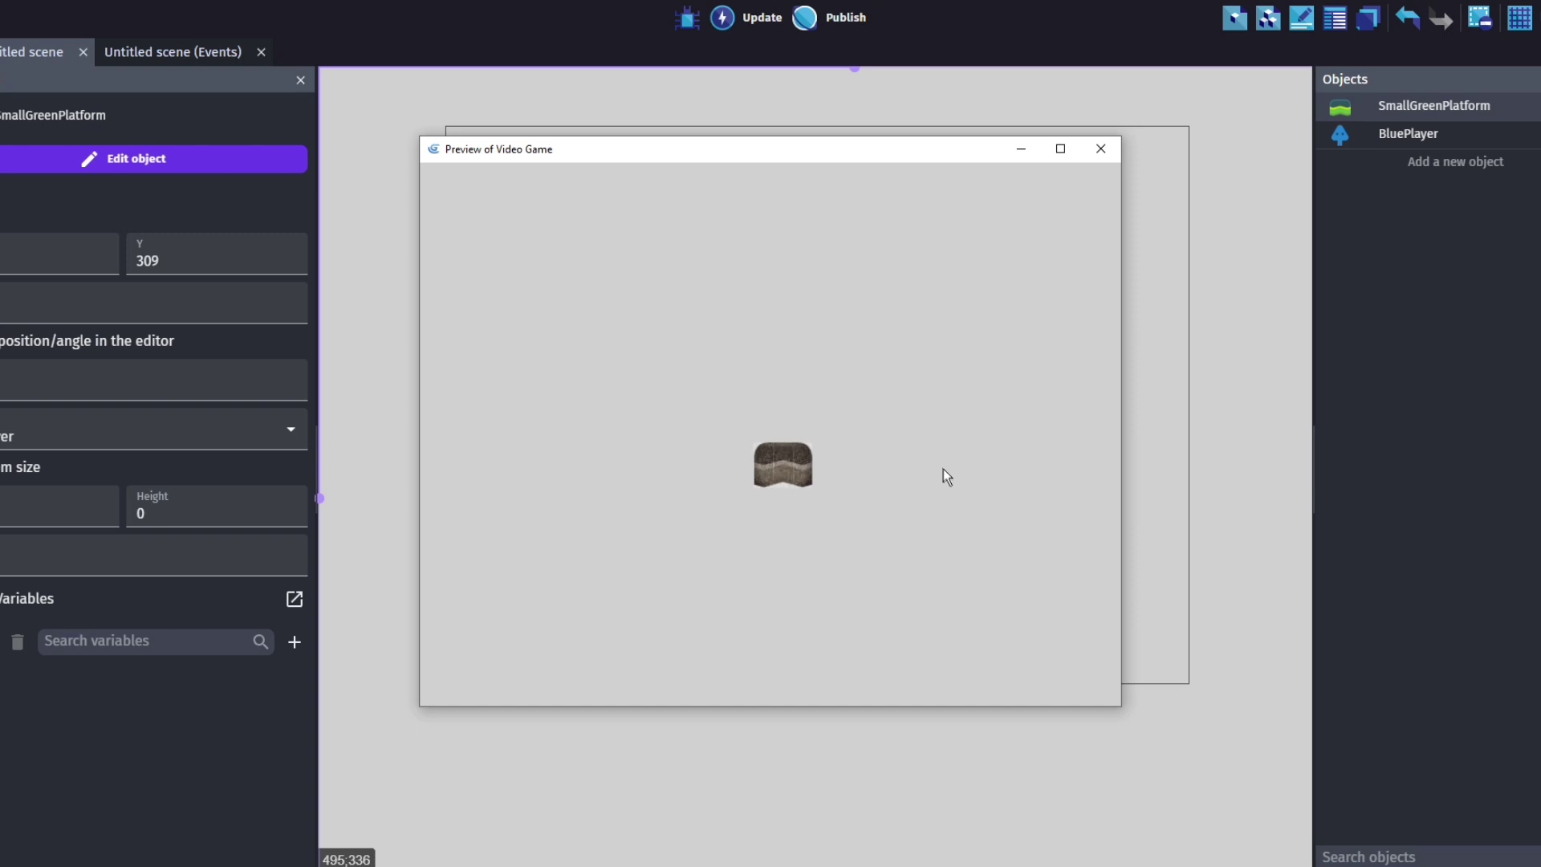
# Step: Raise the platform's Old Film noise size to 10 and preview the grainier look
pyautogui.click(1102, 150)
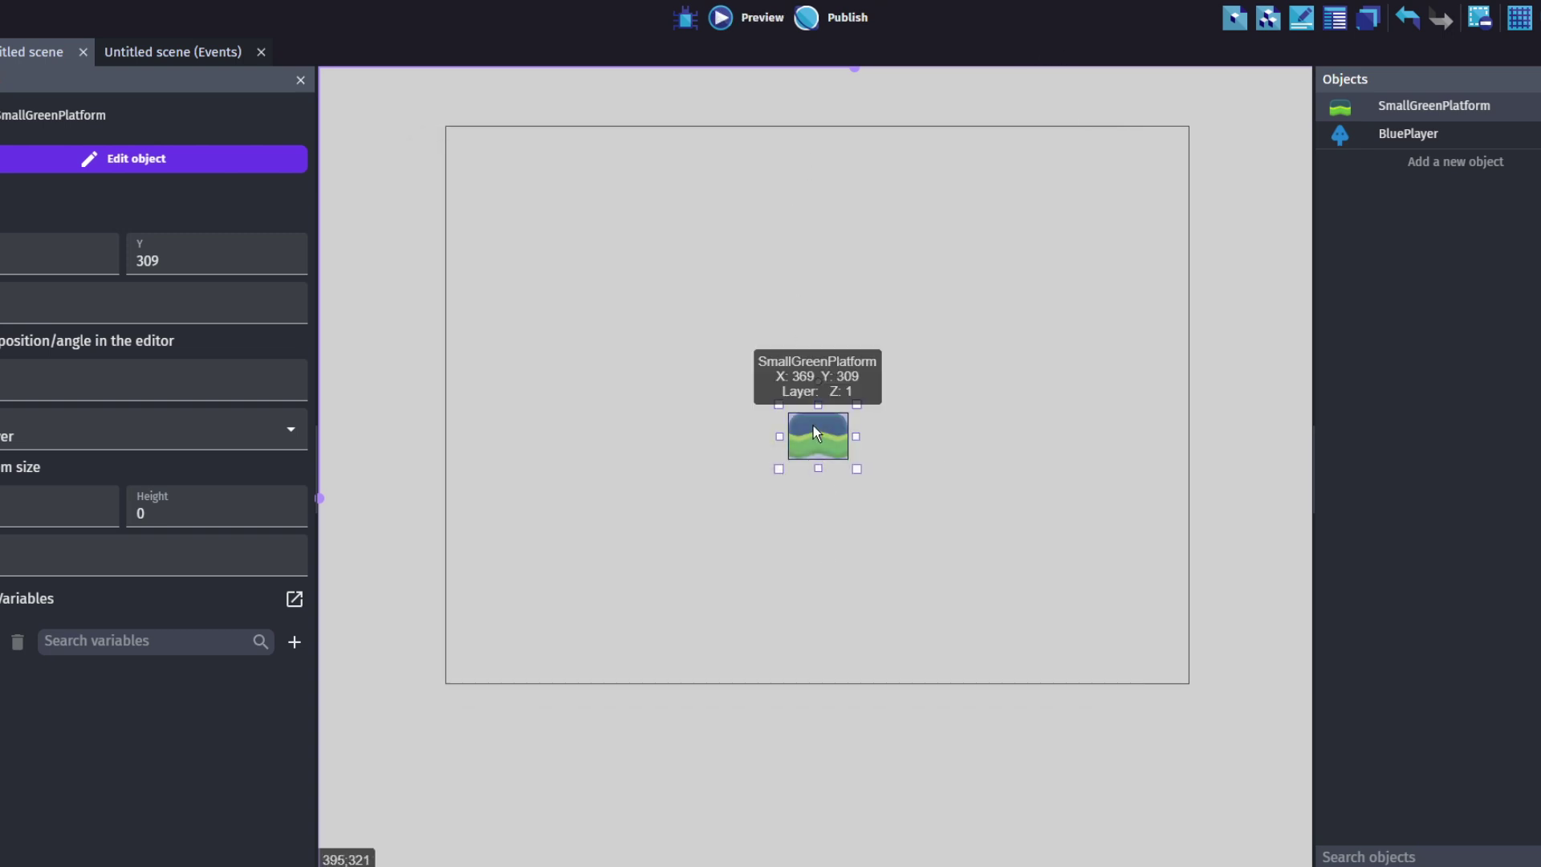
pyautogui.rightClick(812, 425)
pyautogui.click(850, 627)
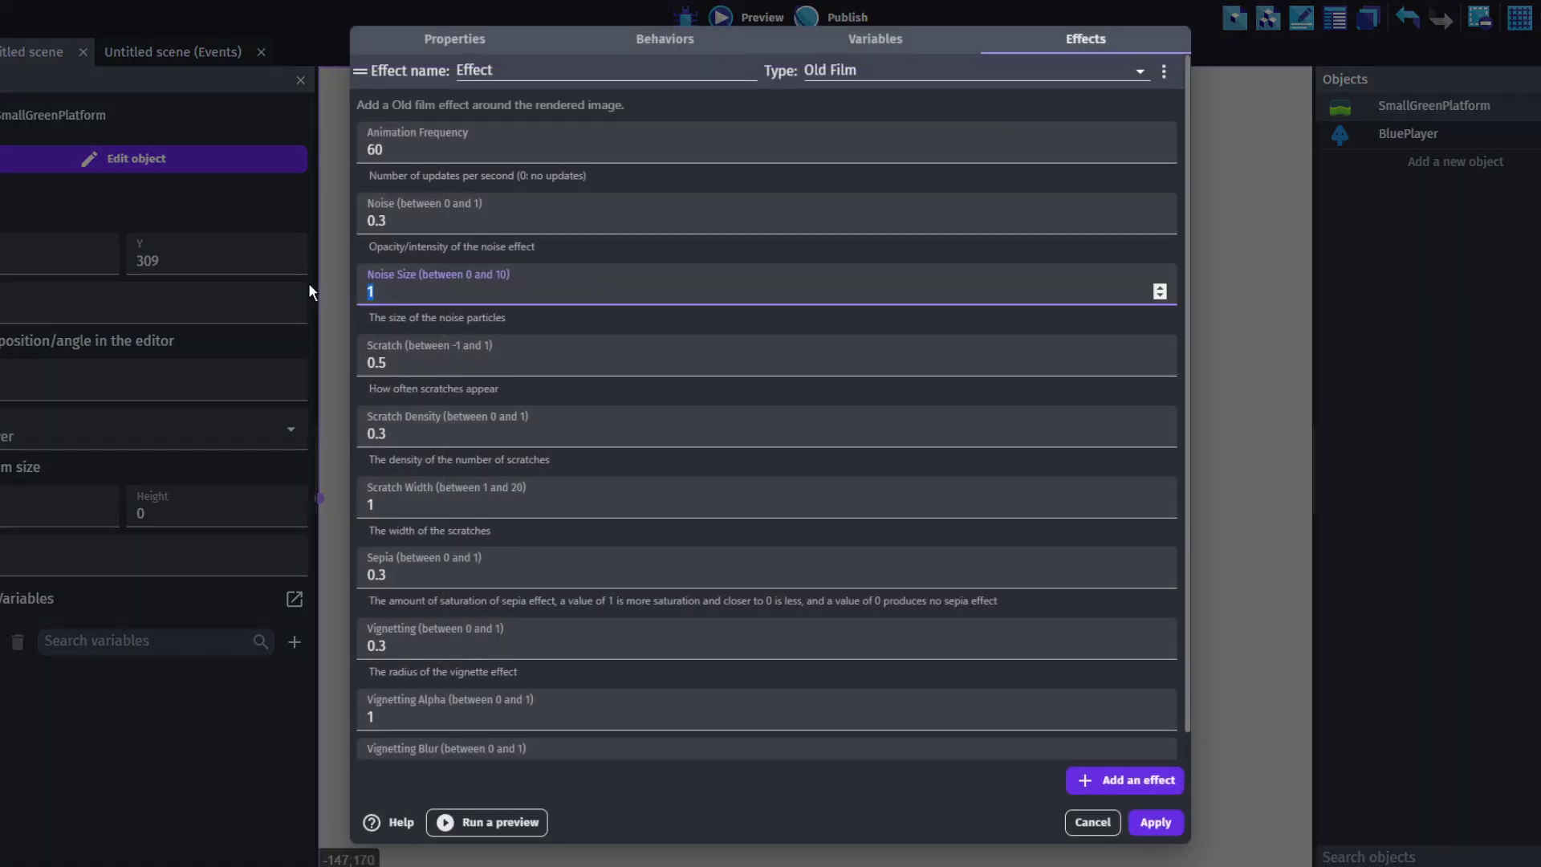
pyautogui.write('10')
pyautogui.click(1168, 822)
pyautogui.click(731, 20)
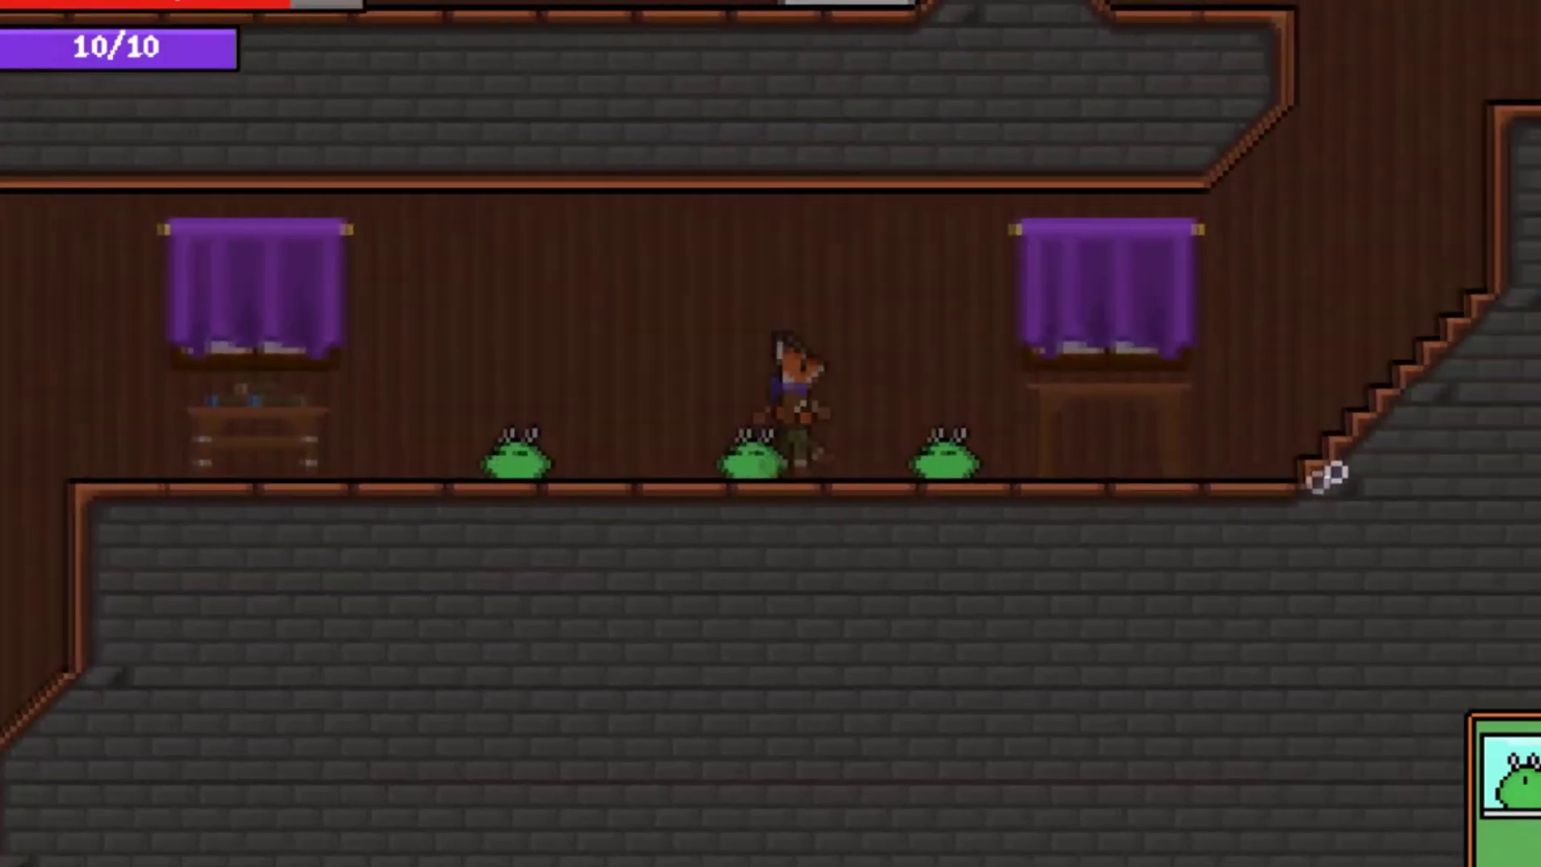
# Step: Run past the slimes, climb into the merchant's room, talk to the hooded merchant, then nudge the explosion object
pyautogui.press('Right')
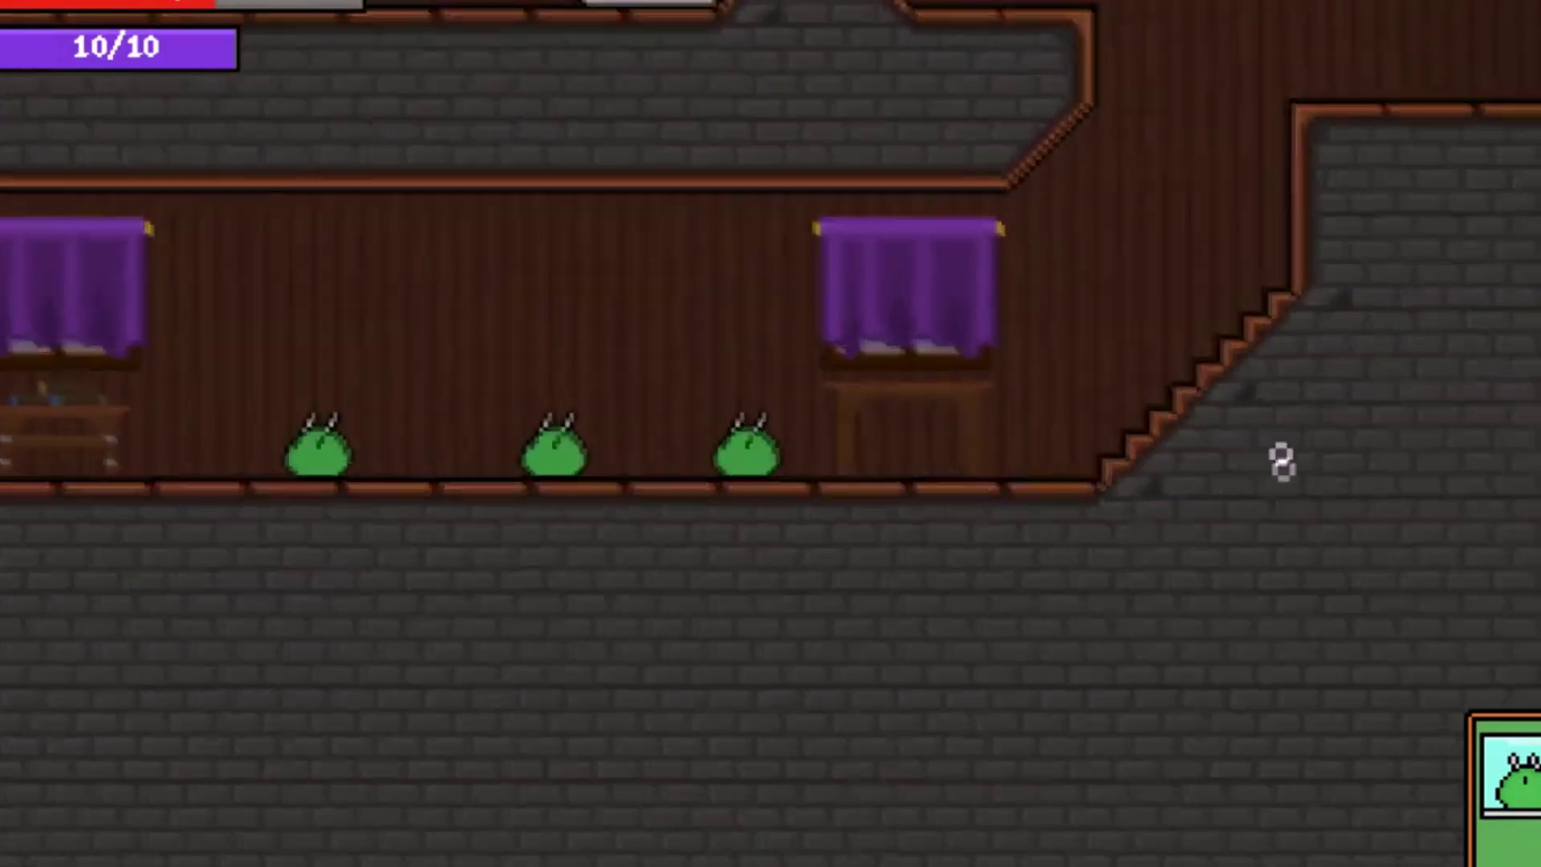
pyautogui.press('space')
pyautogui.press('Right')
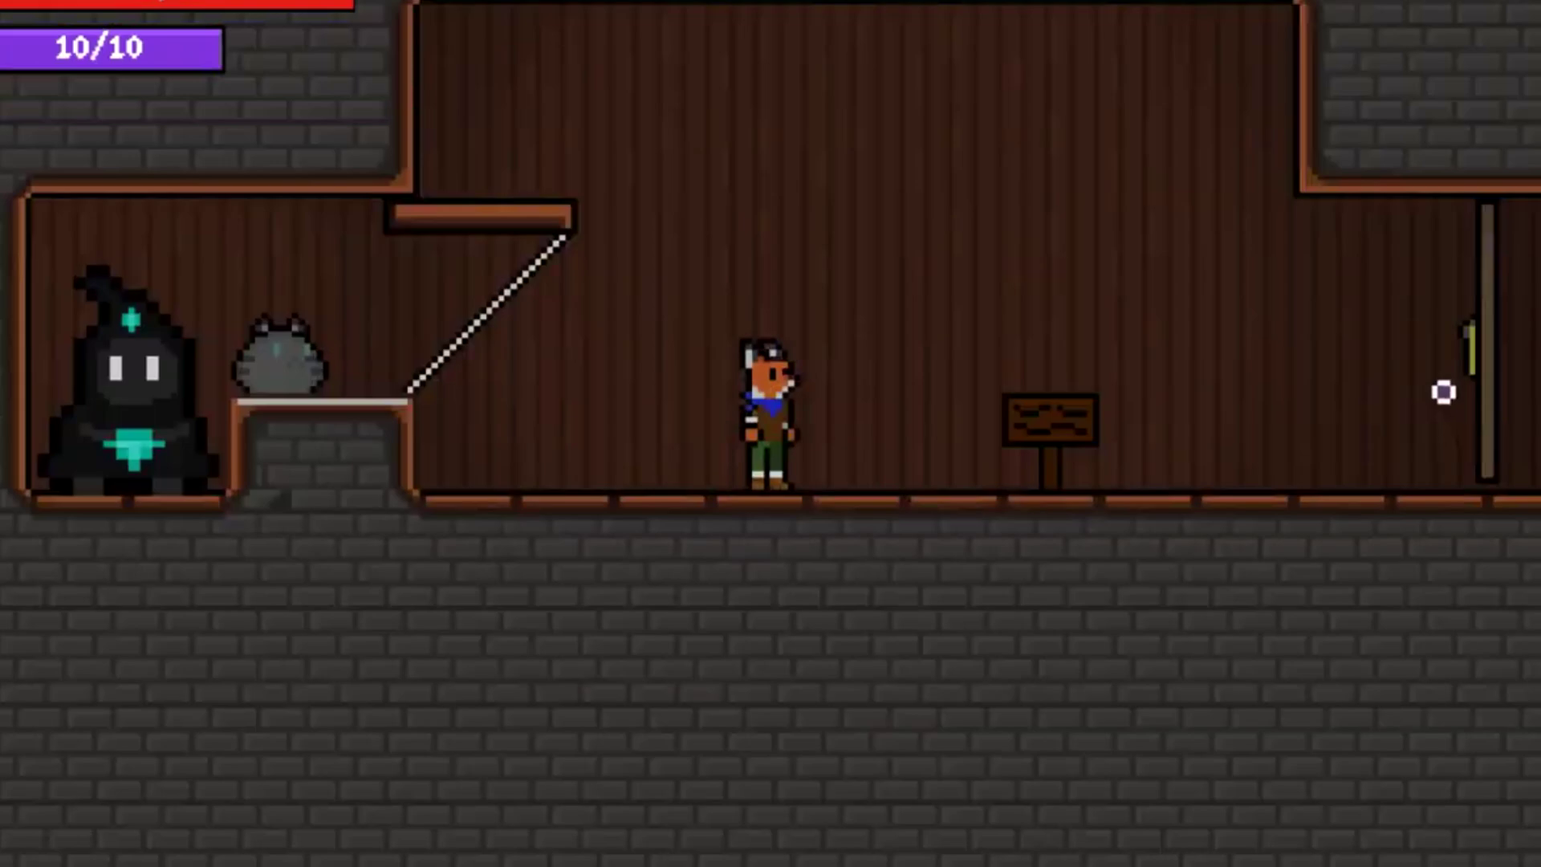
pyautogui.press('Left')
pyautogui.press('e')
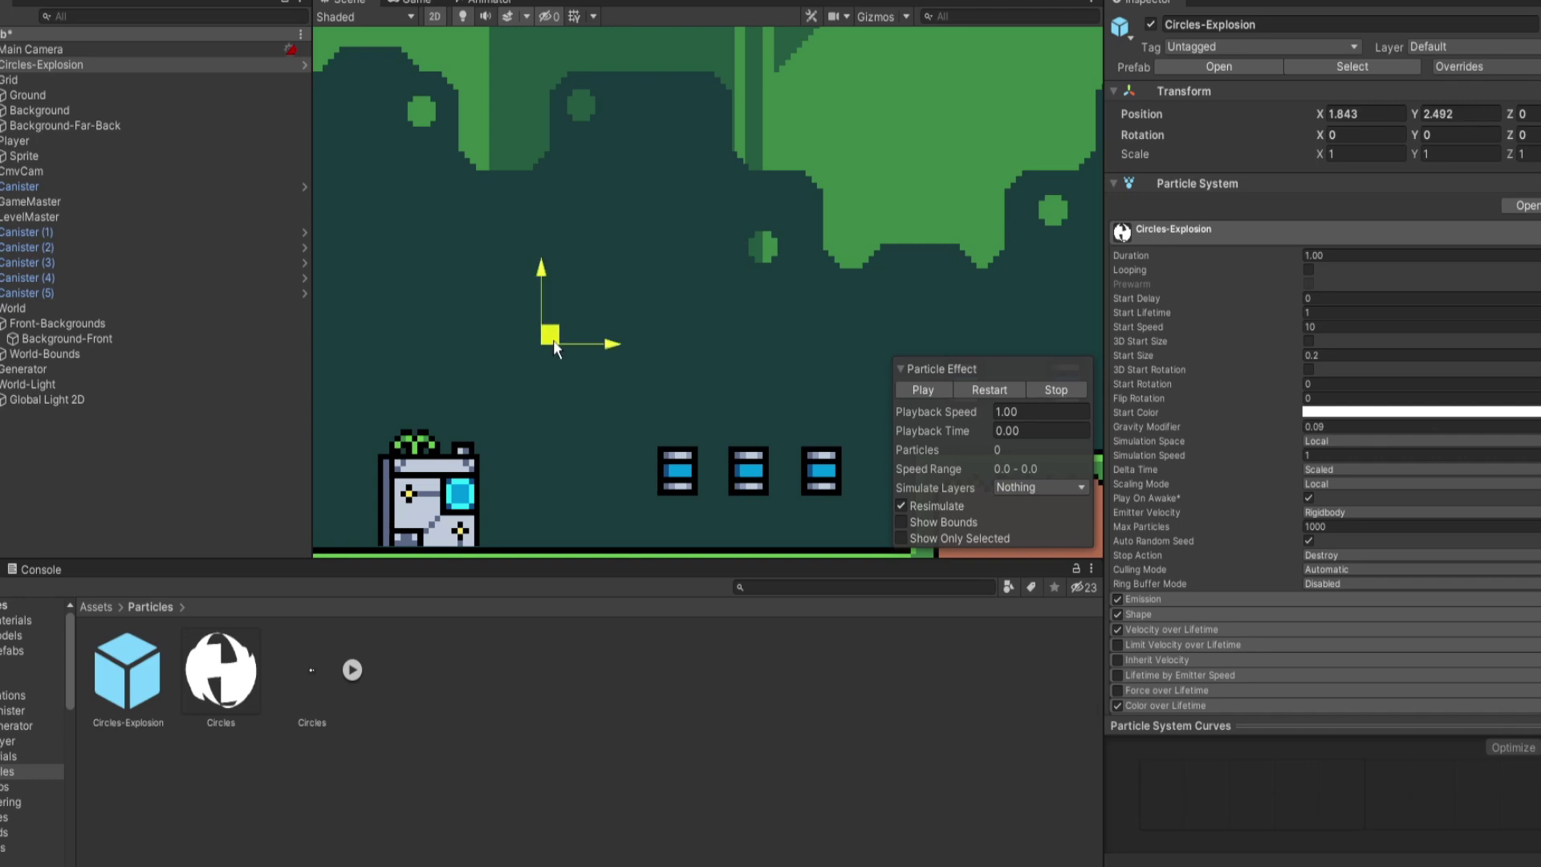
pyautogui.moveTo(554, 345); pyautogui.dragTo(542, 353)
pyautogui.scroll(3, 553, 349)
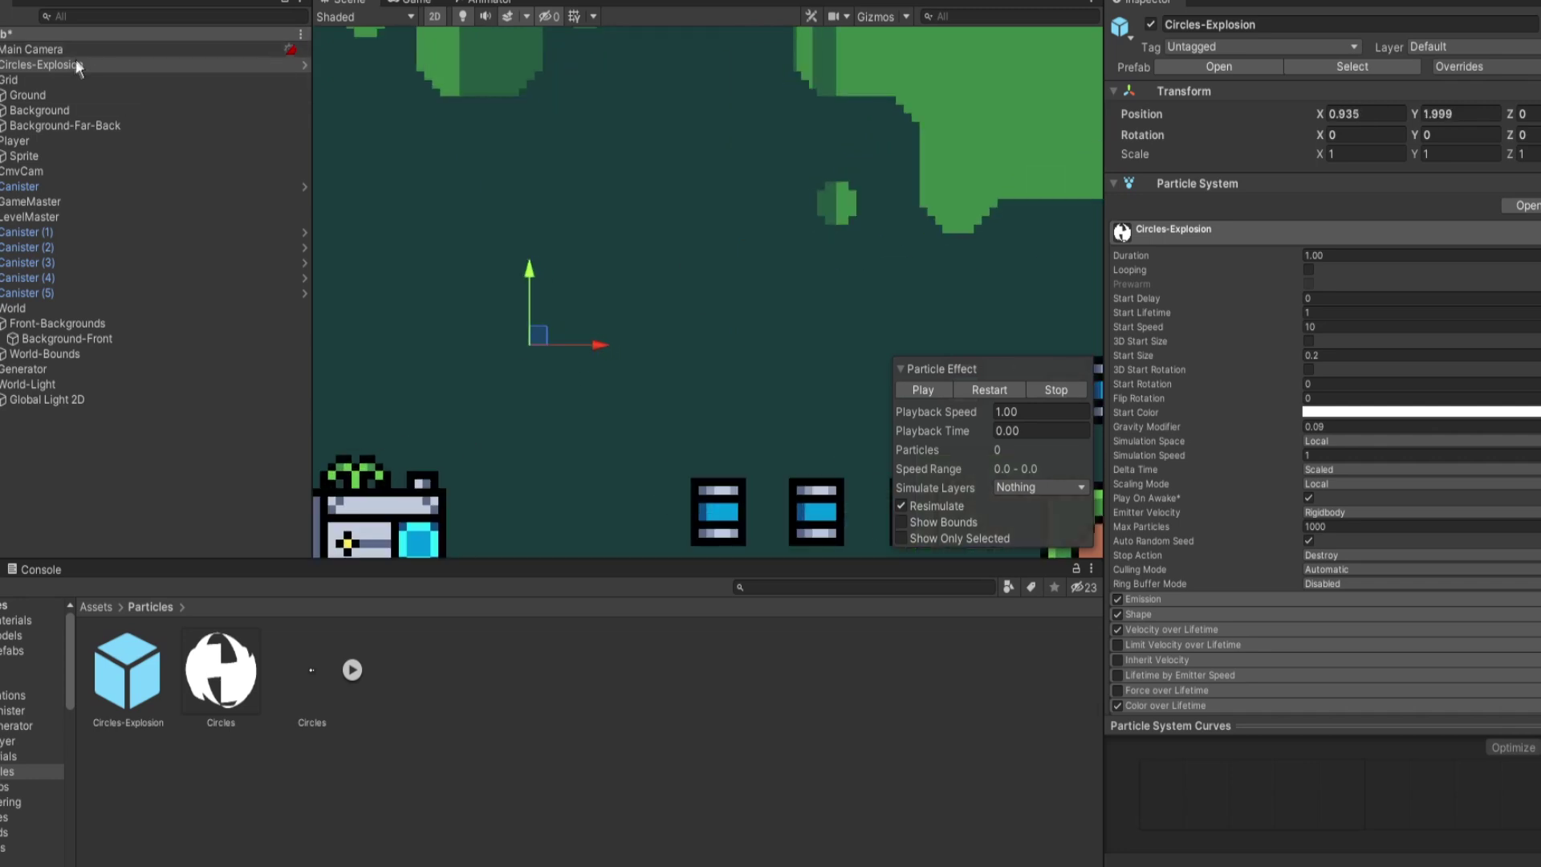
# Step: Rename the Circles-Explosion object to Parts-Explosion
pyautogui.press('F2')
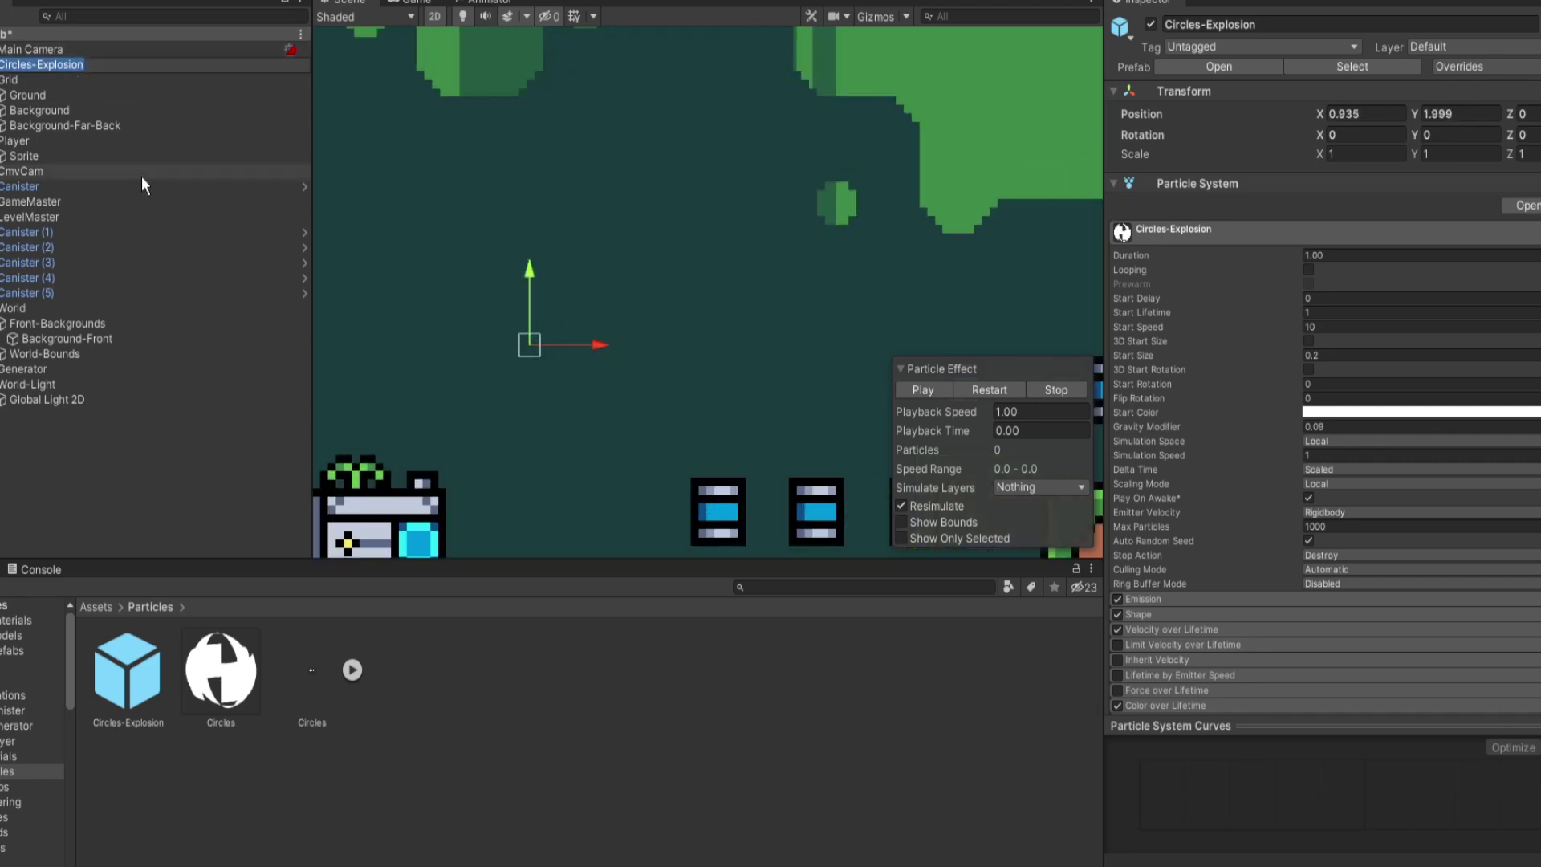
pyautogui.write('Parts-Explosion')
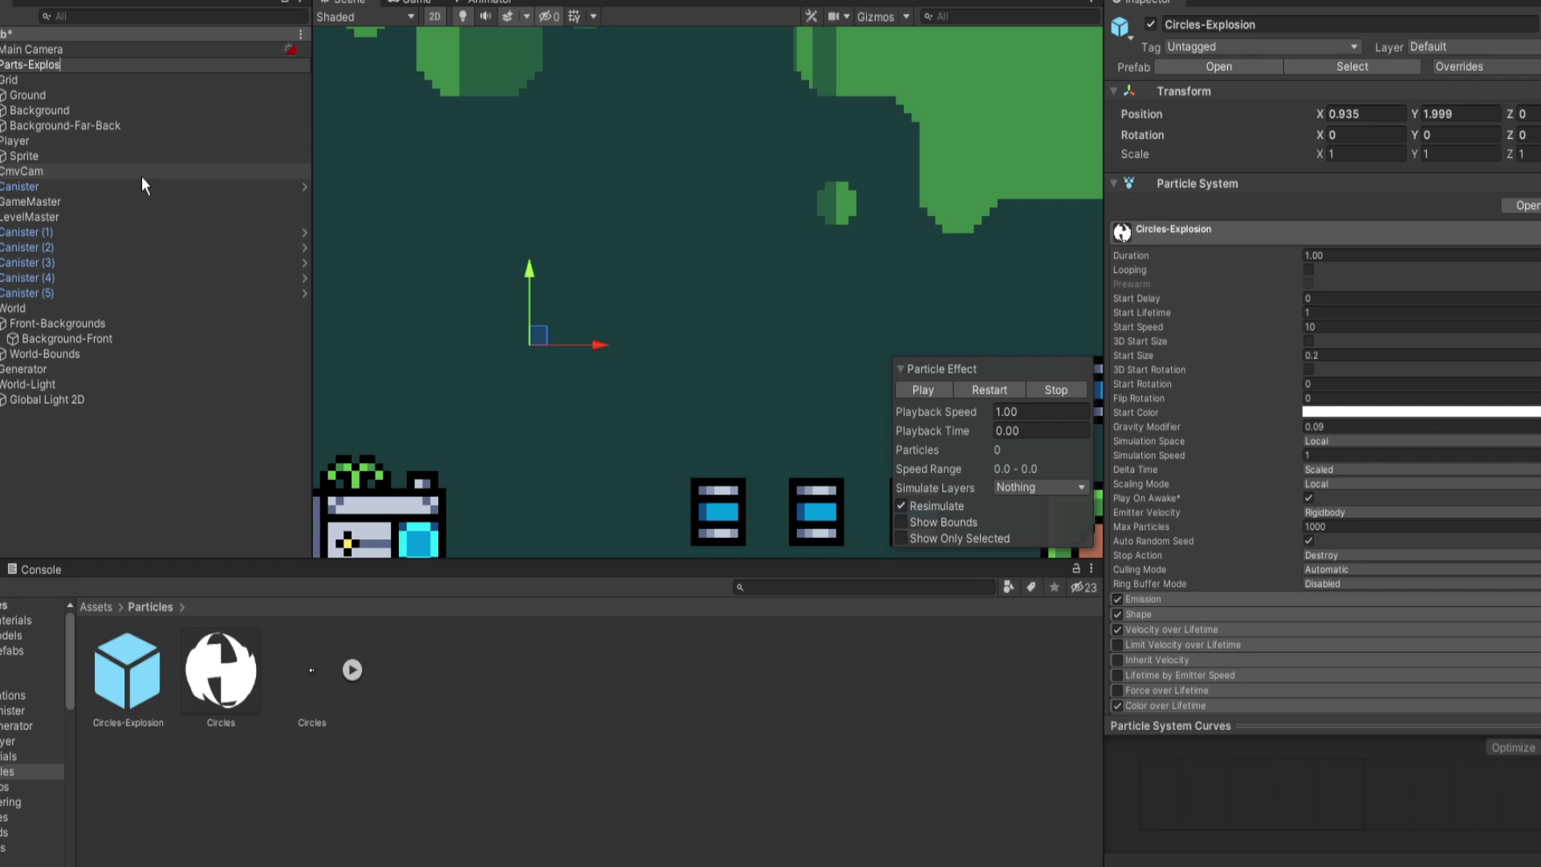
pyautogui.press('Return')
# Step: Open the Sprites folder from the Assets root, collapse the Generator sprite sheet, and return to Assets
pyautogui.scroll(5, 502, 374)
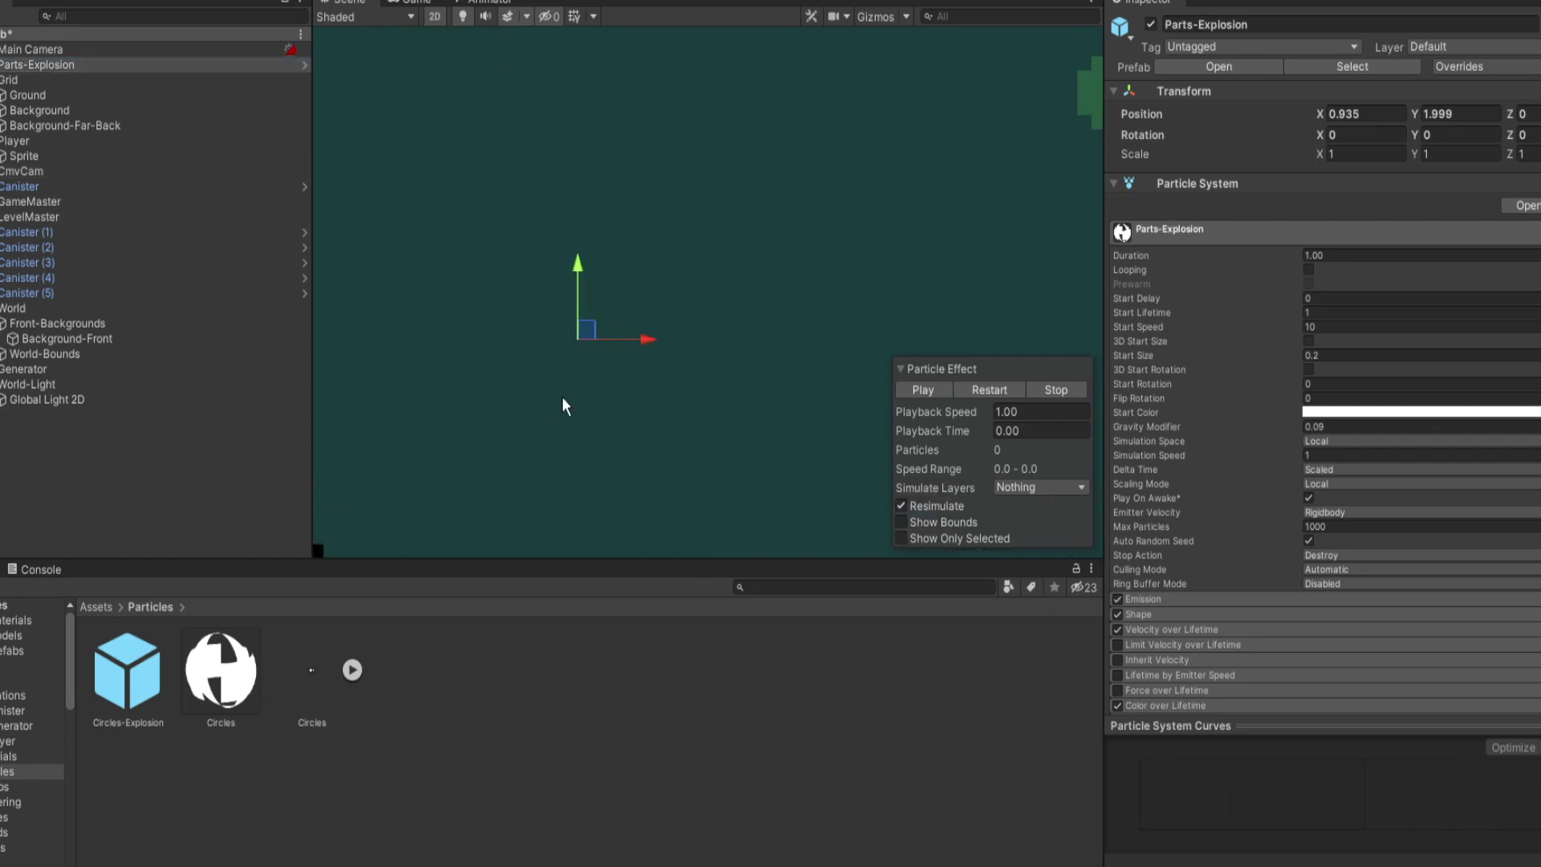
pyautogui.click(97, 607)
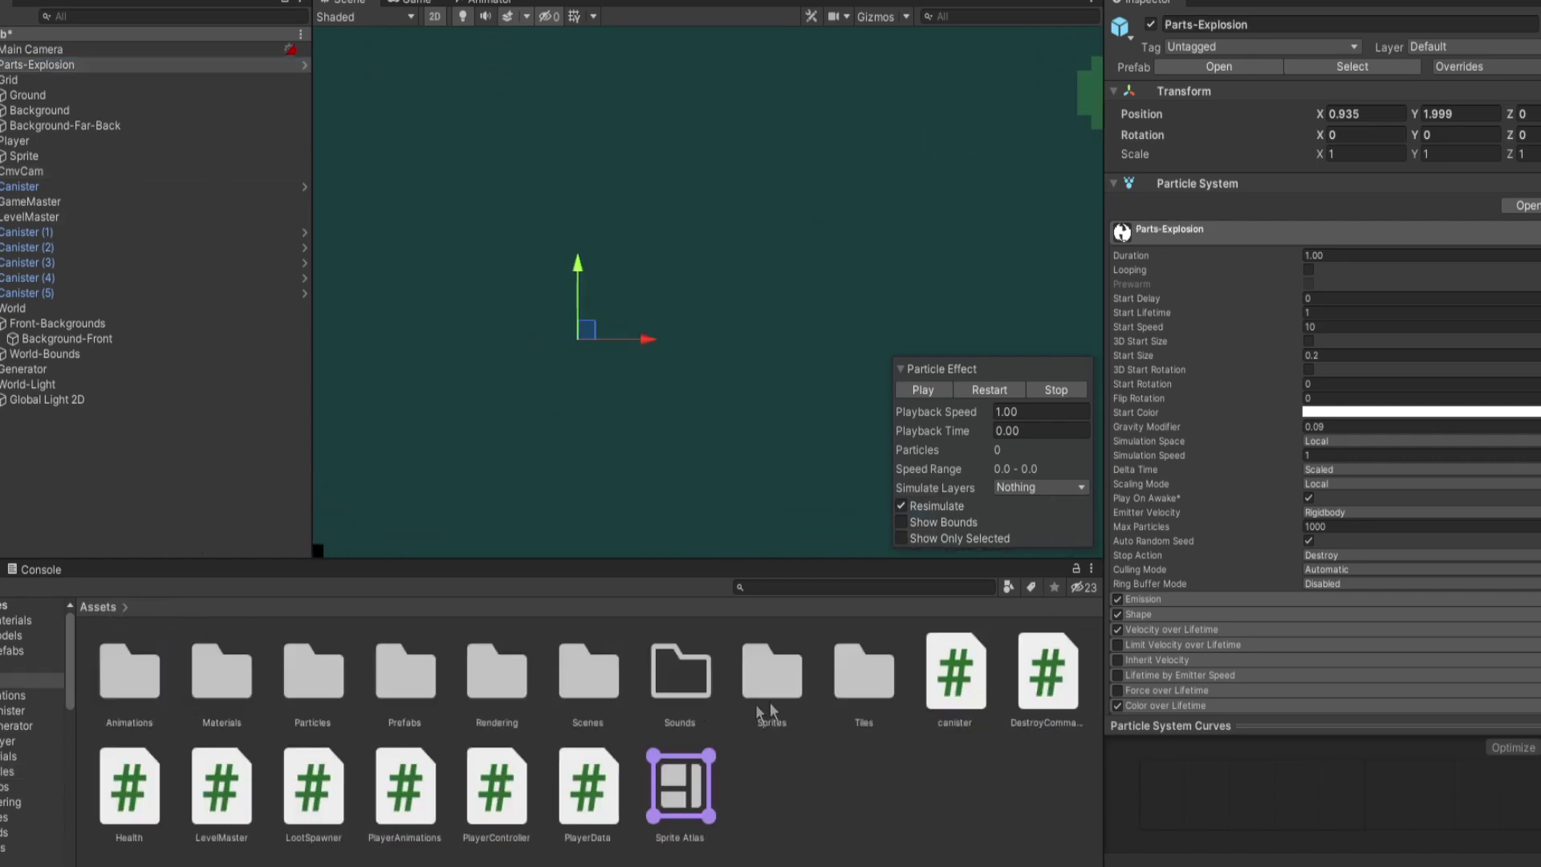
pyautogui.doubleClick(770, 682)
pyautogui.click(352, 668)
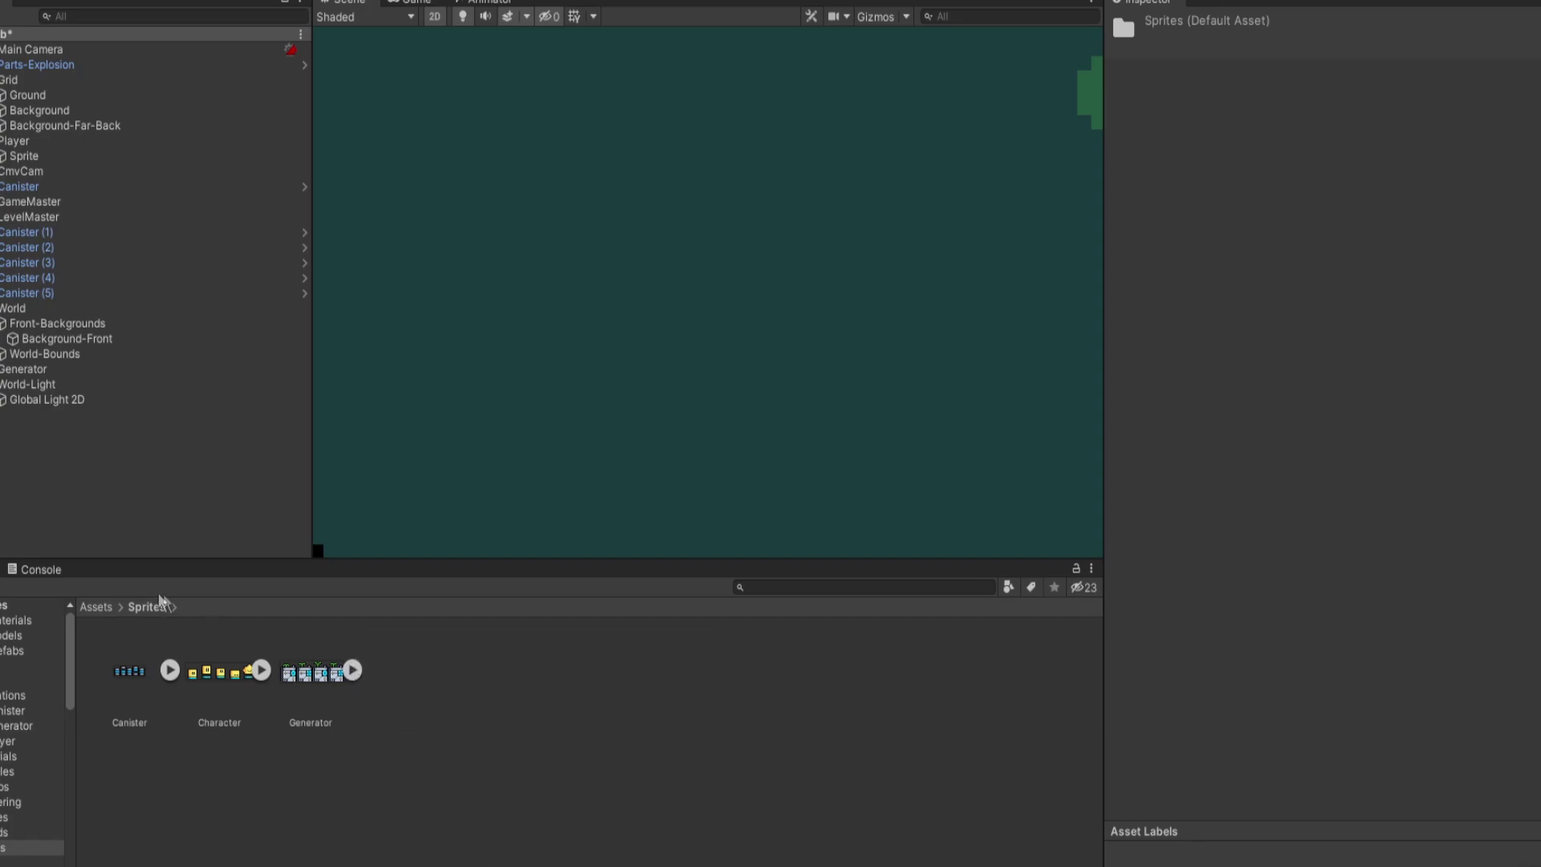
pyautogui.click(104, 601)
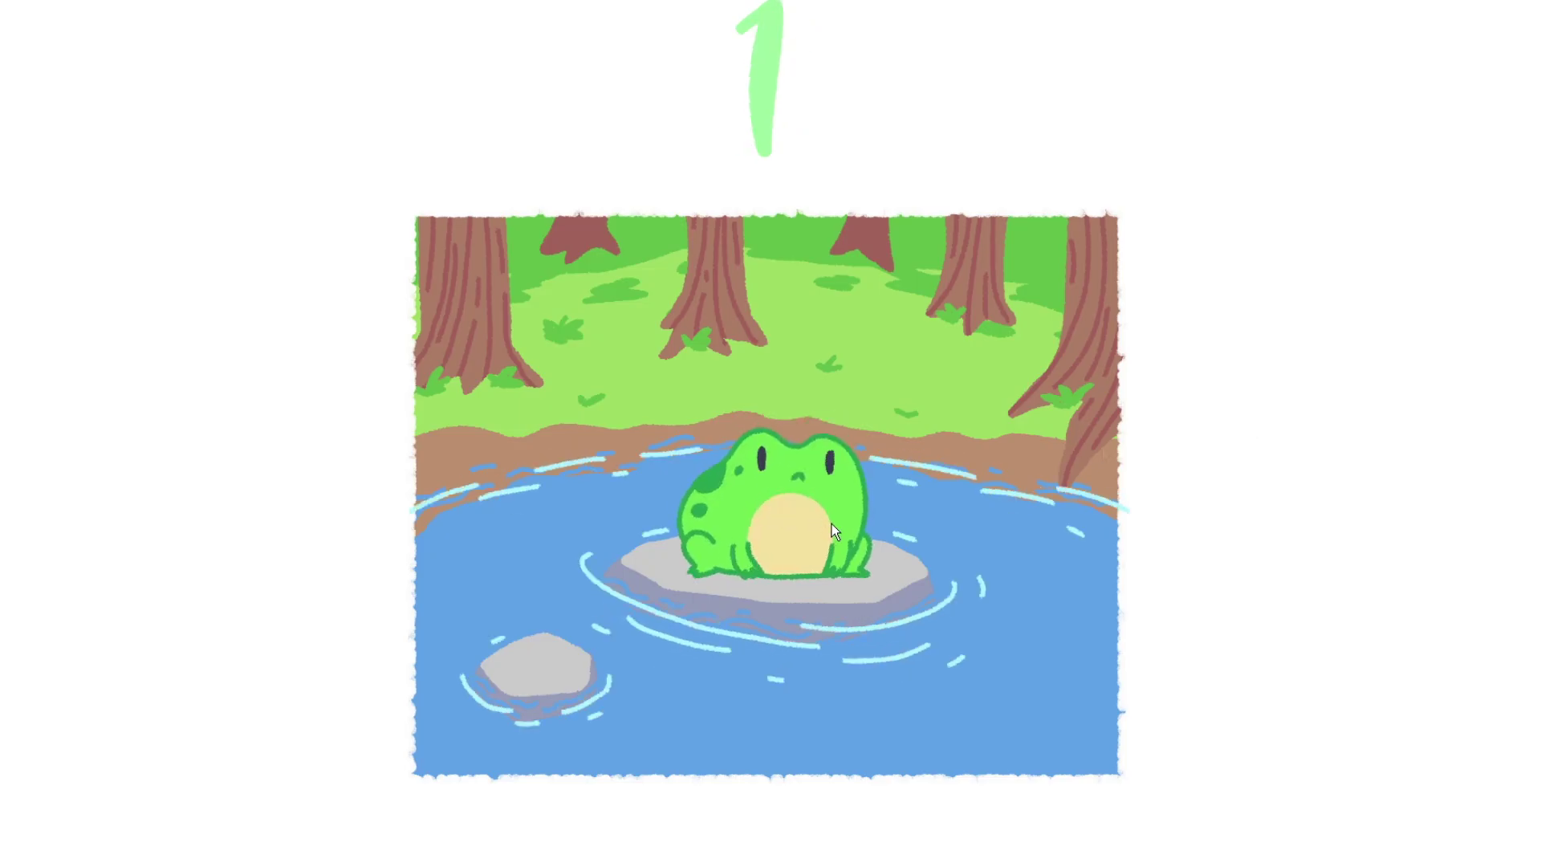